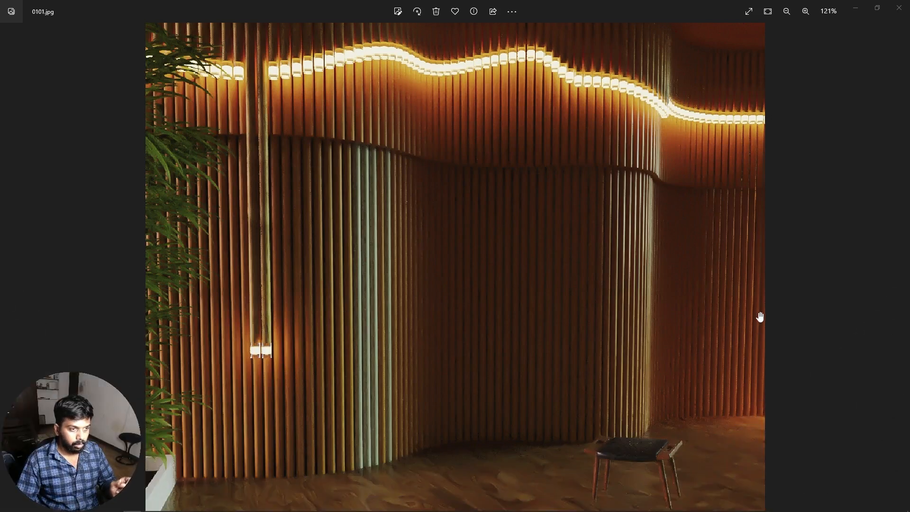
- Examine the curved slatted wall, wavy light strip and hanging light in the reference image 0101.jpg, and switch to 3ds Max
scroll(200, 350, up, 4)
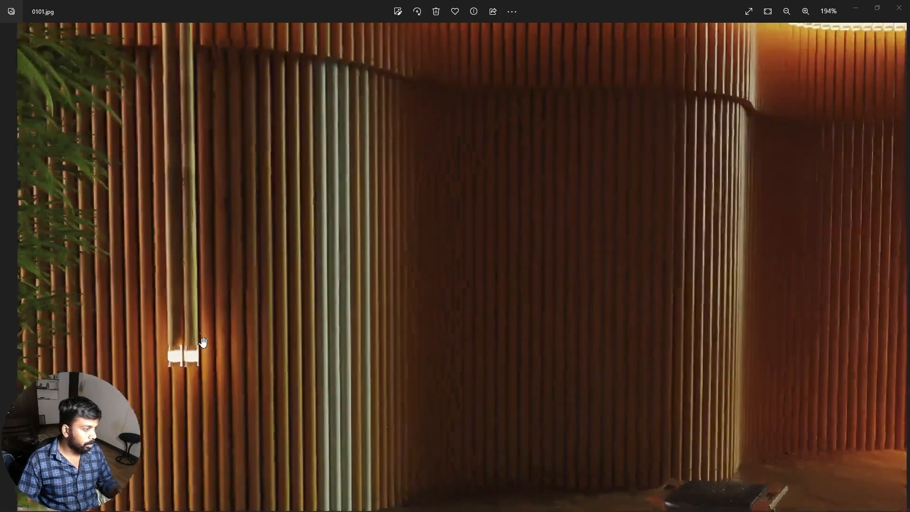
scroll(315, 351, down, 1)
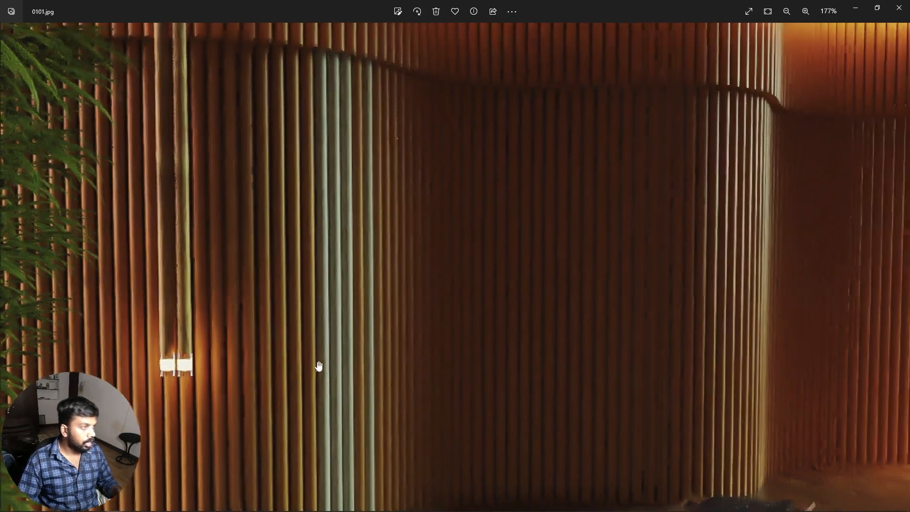
drag(508, 182, 517, 347)
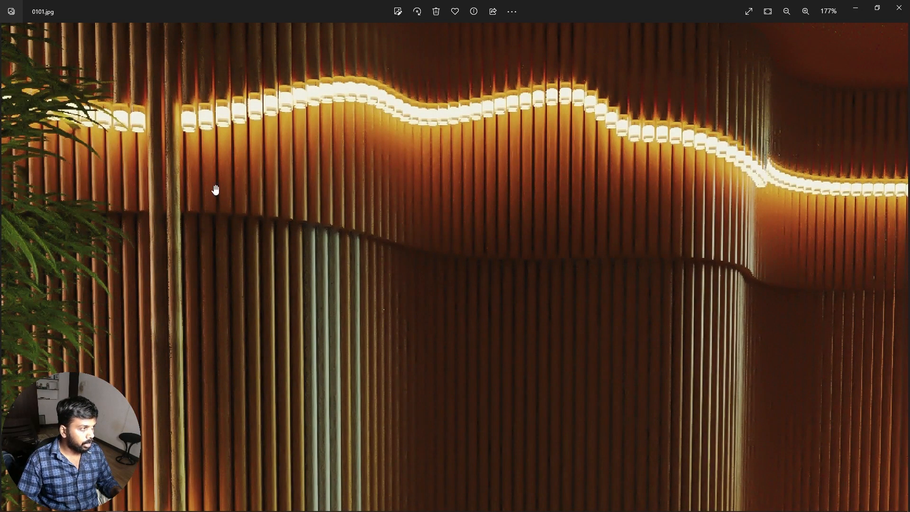
drag(542, 181, 551, 253)
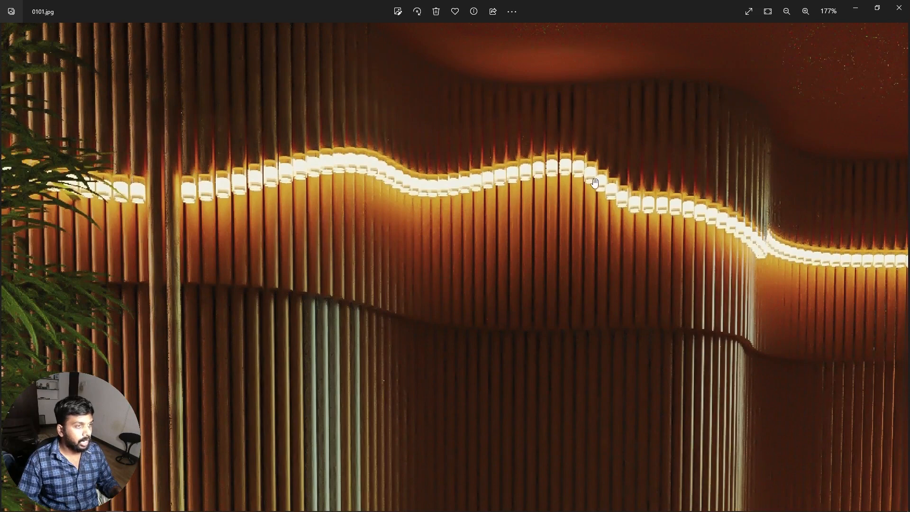
scroll(121, 150, down, 2)
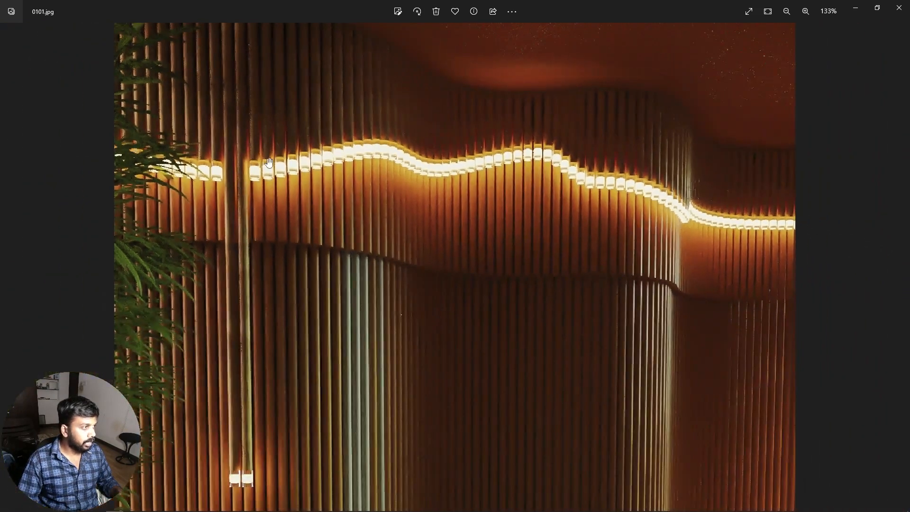
scroll(269, 142, up, 2)
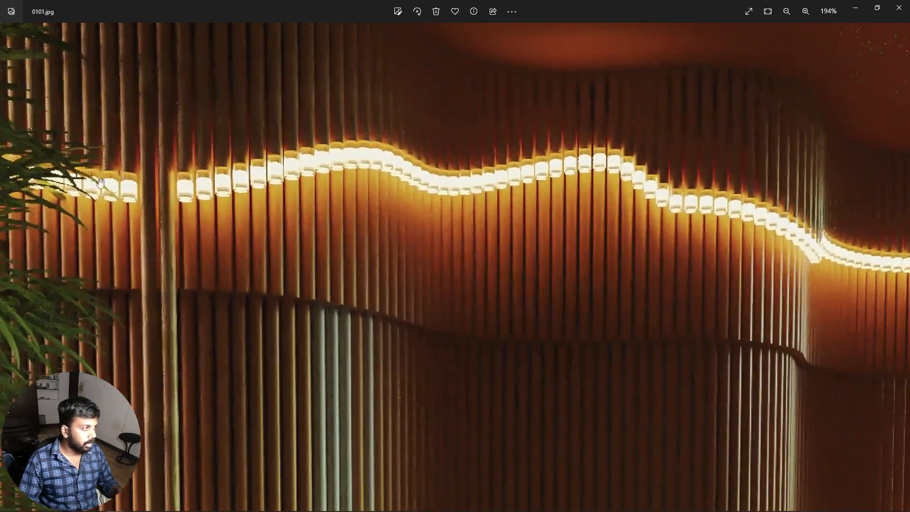
drag(205, 398, 276, 175)
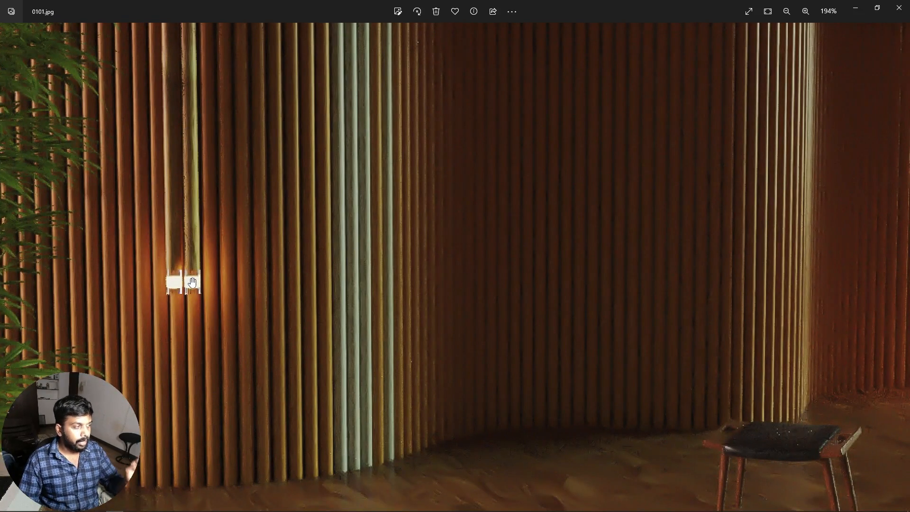
scroll(433, 264, down, 5)
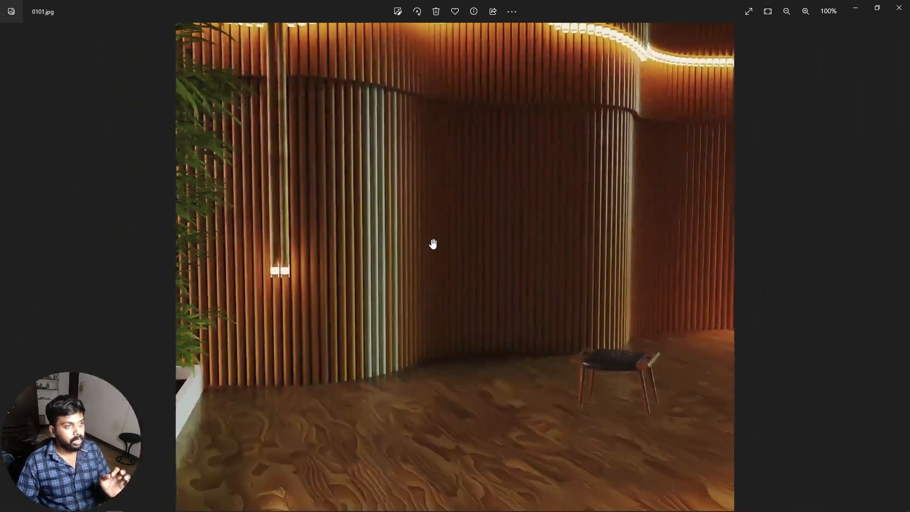
scroll(432, 244, down, 1)
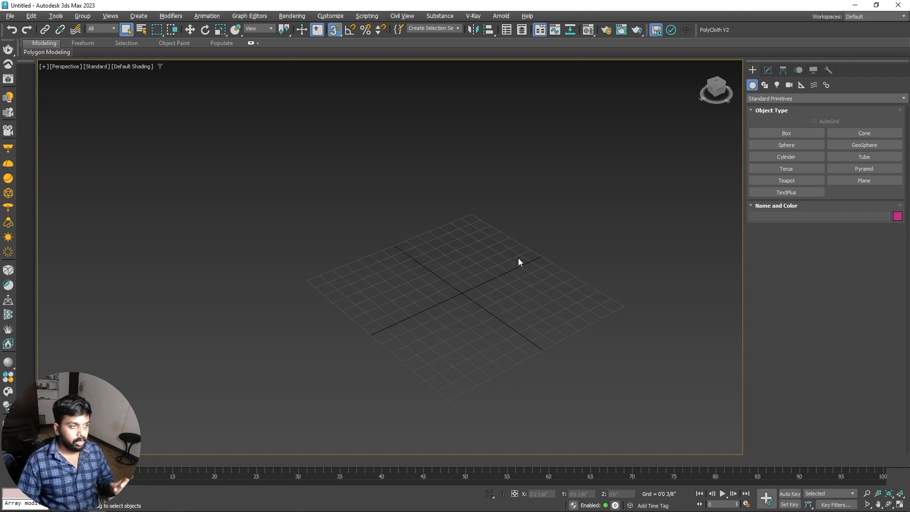
key(alt+Tab)
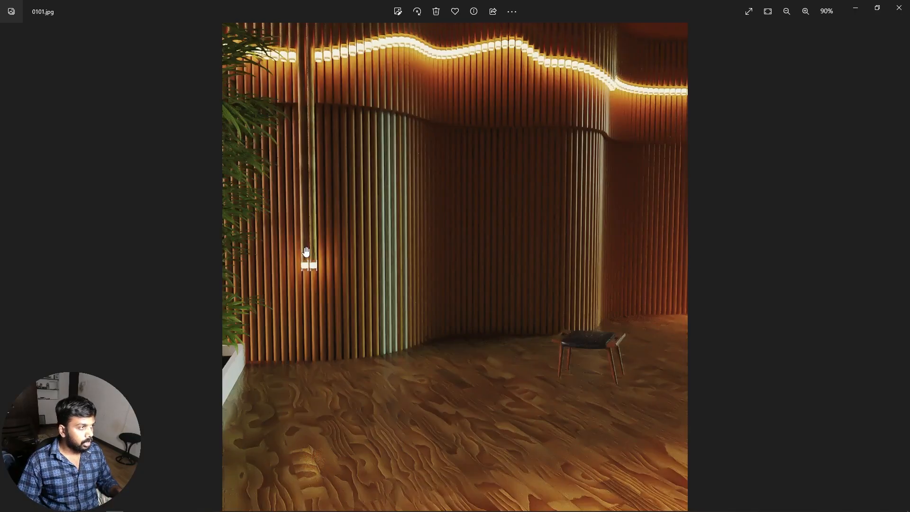
key(alt+Tab)
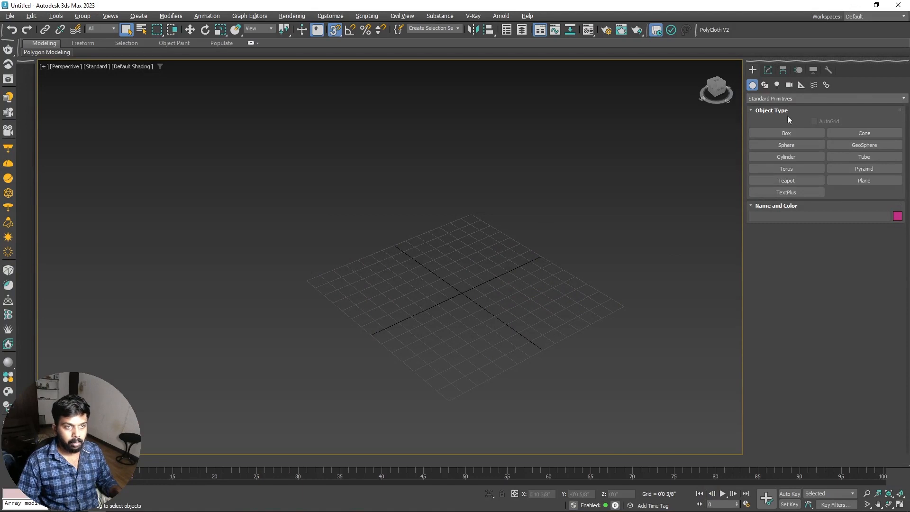
- Turn snapping off and create a thin upright cylinder about 0'5 4/8" high beside the grid in the Perspective view
click(796, 157)
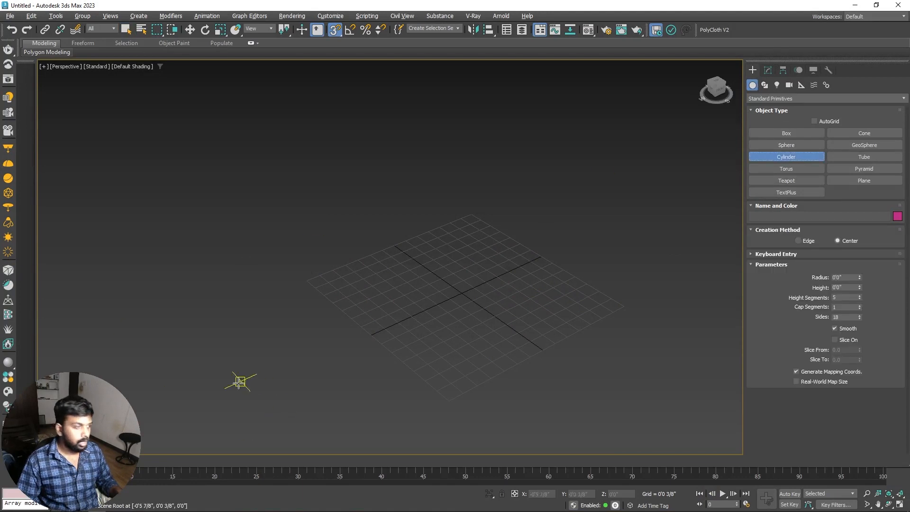
key(s)
drag(201, 371, 203, 374)
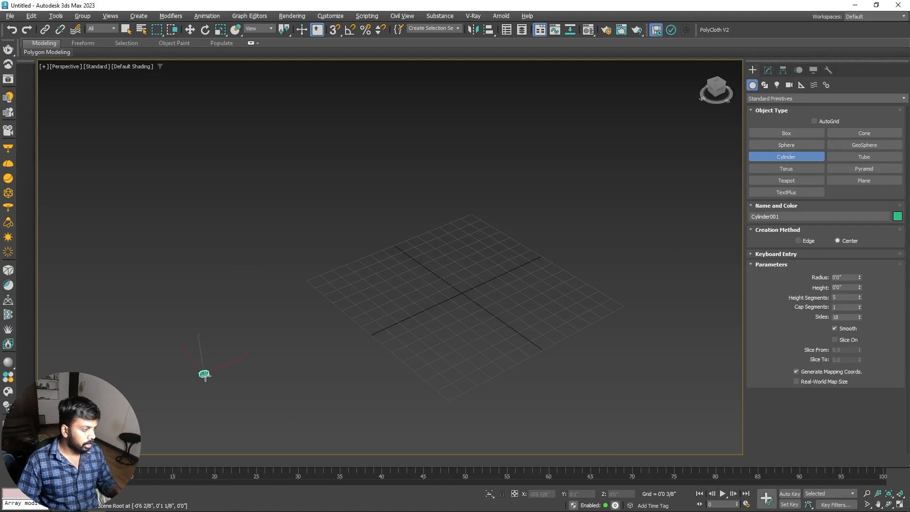
click(162, 119)
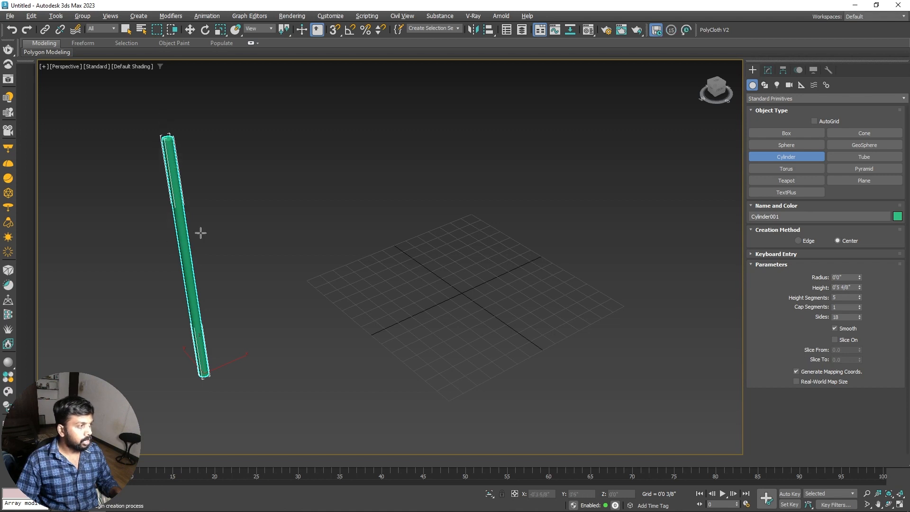
right_click(194, 264)
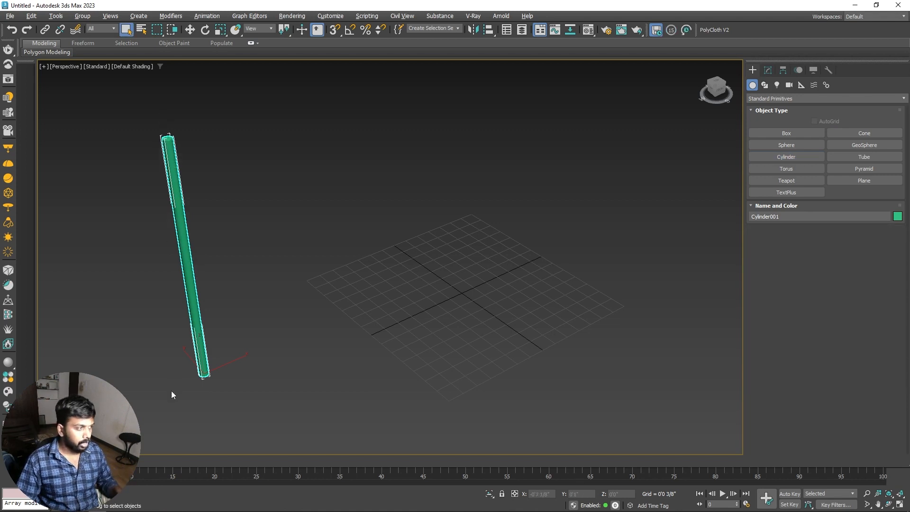
- Set the cylinder's height segments to 17 and its sides to 32, checking the mesh with edged faces
scroll(257, 377, up, 5)
key(F4)
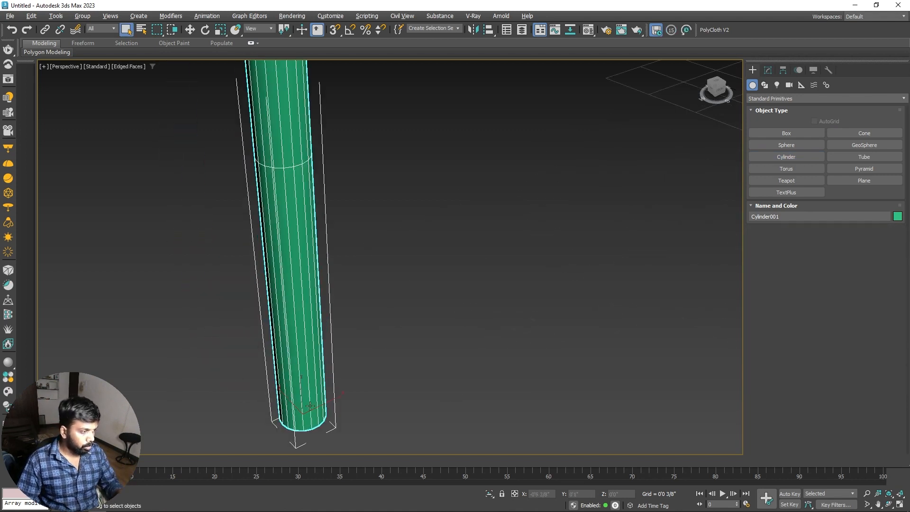
click(768, 71)
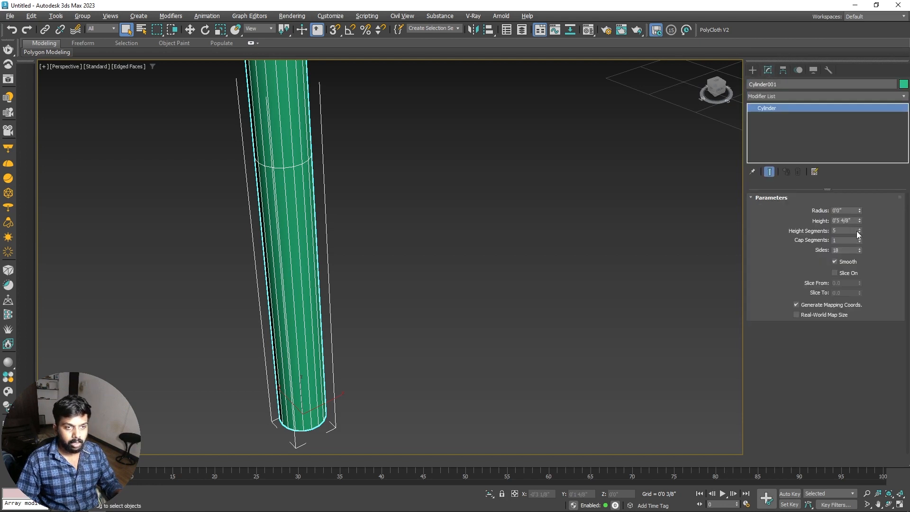
mouse_move(860, 231)
mouse_down()
mouse_move(861, 223)
mouse_move(861, 242)
mouse_up()
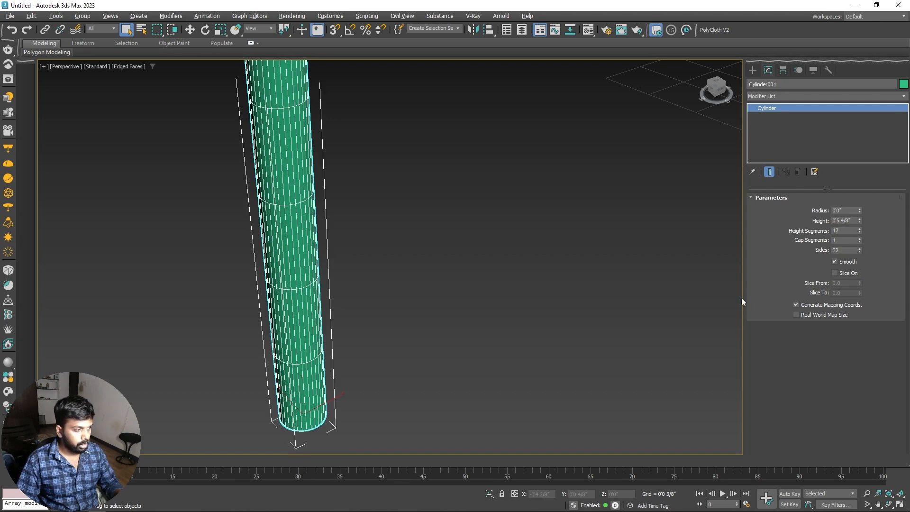
scroll(218, 403, down, 5)
key(F4)
alt+middle_drag(426, 342, 408, 342)
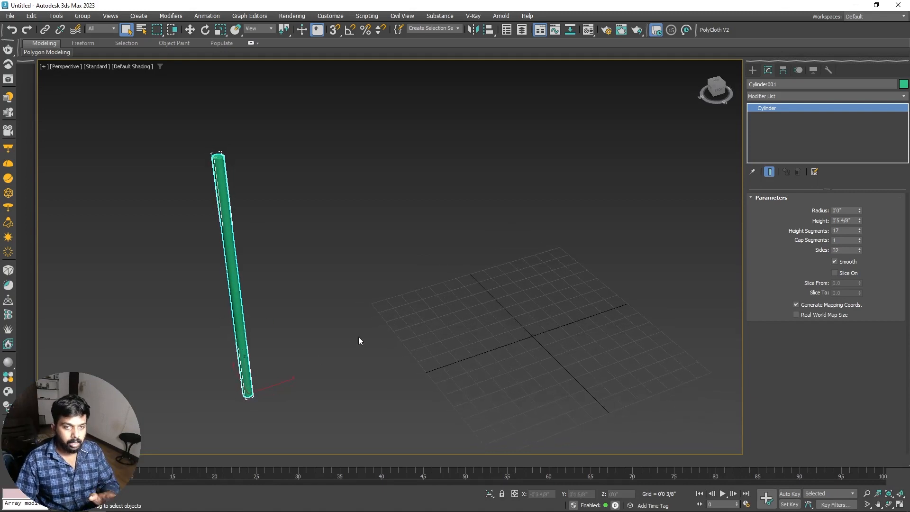
- Draw an open zigzag Line spline with nine corner points, starting beside the cylinder, in the Top view
click(754, 69)
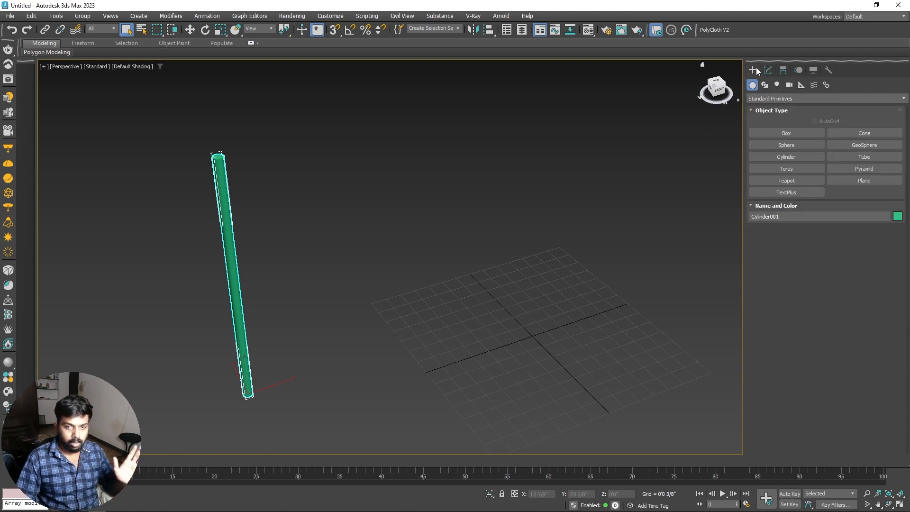
click(764, 84)
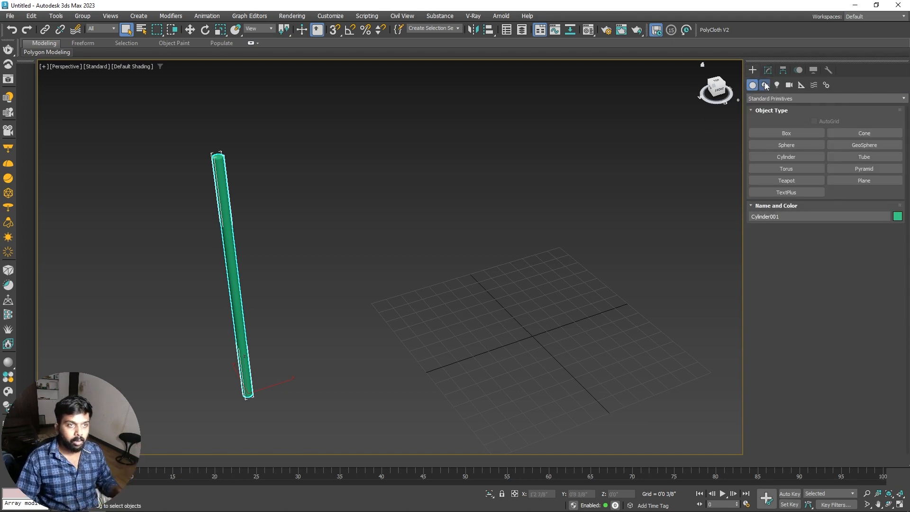
click(789, 147)
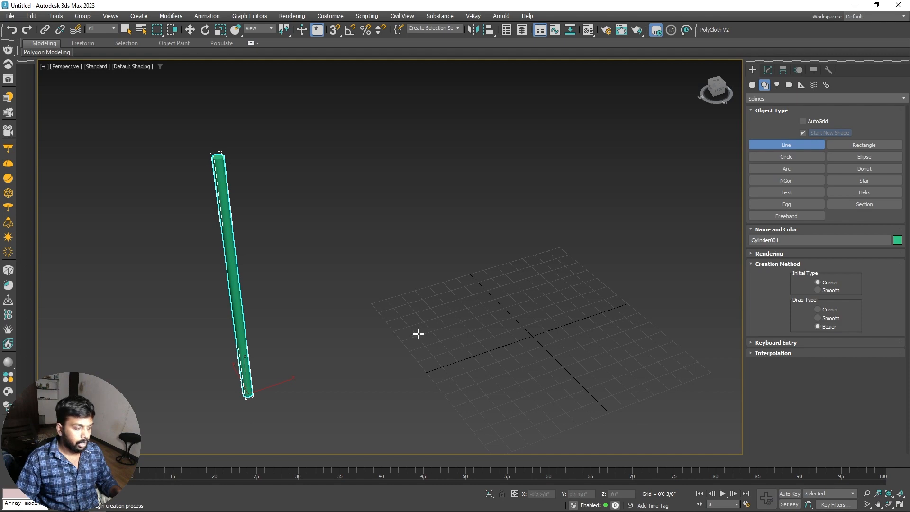
key(t)
key(z)
scroll(283, 279, down, 12)
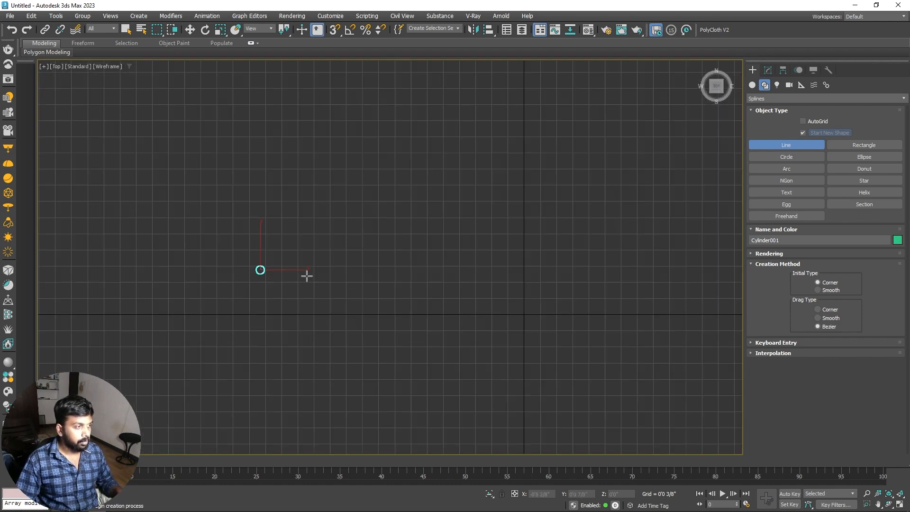
middle_drag(436, 282, 310, 267)
scroll(287, 254, down, 3)
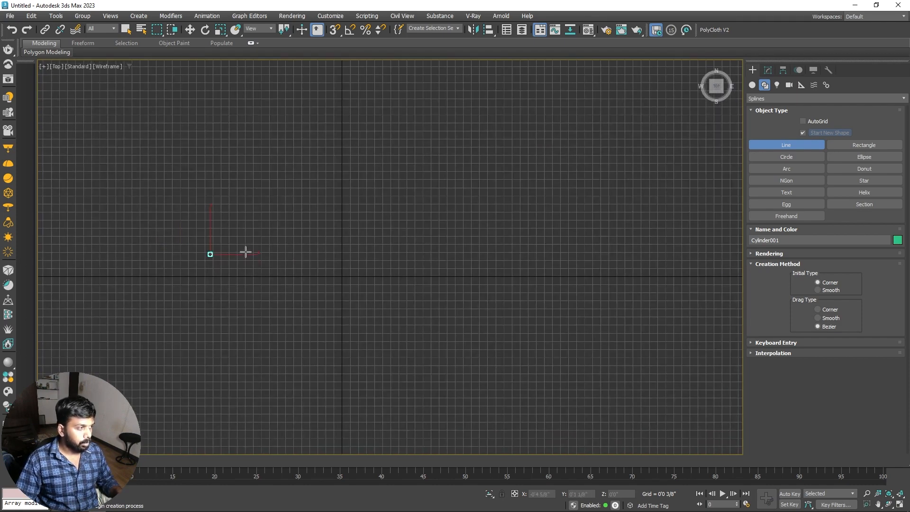
click(246, 251)
click(353, 348)
click(419, 244)
click(481, 320)
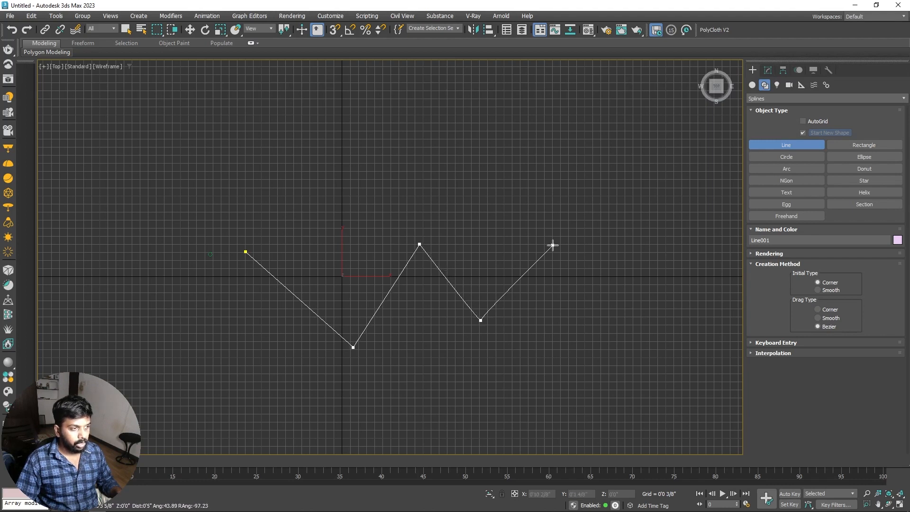
click(548, 246)
click(594, 379)
click(623, 243)
click(676, 321)
click(698, 241)
right_click(707, 232)
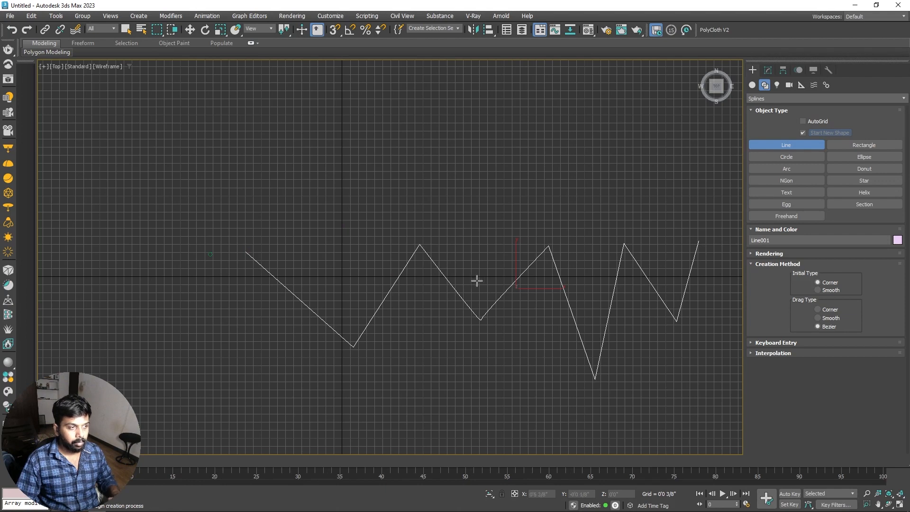
right_click(516, 281)
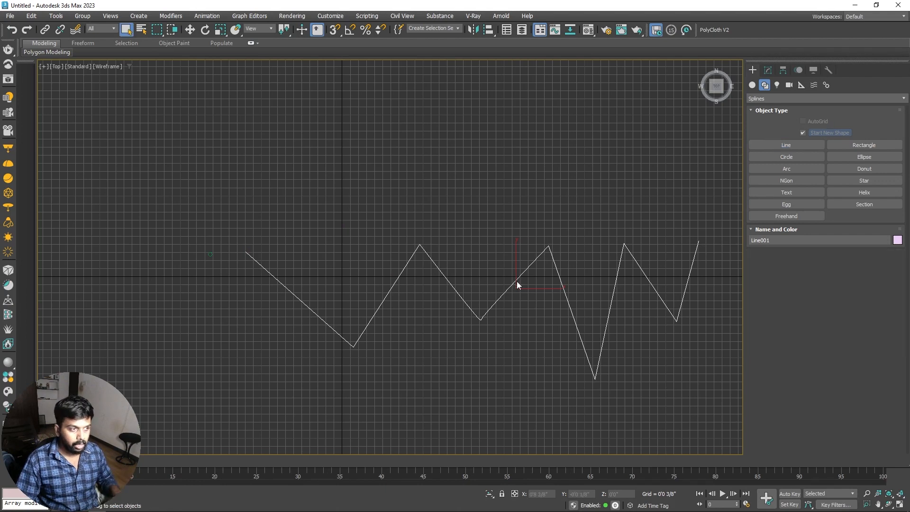
- Convert the zigzag line to an Editable Spline
right_click(516, 280)
mouse_move(595, 404)
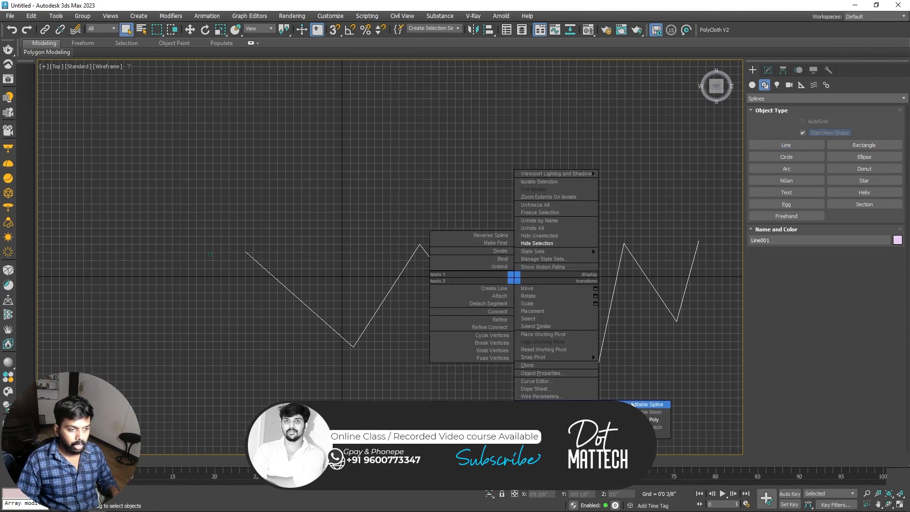
click(633, 404)
middle_drag(619, 288, 553, 283)
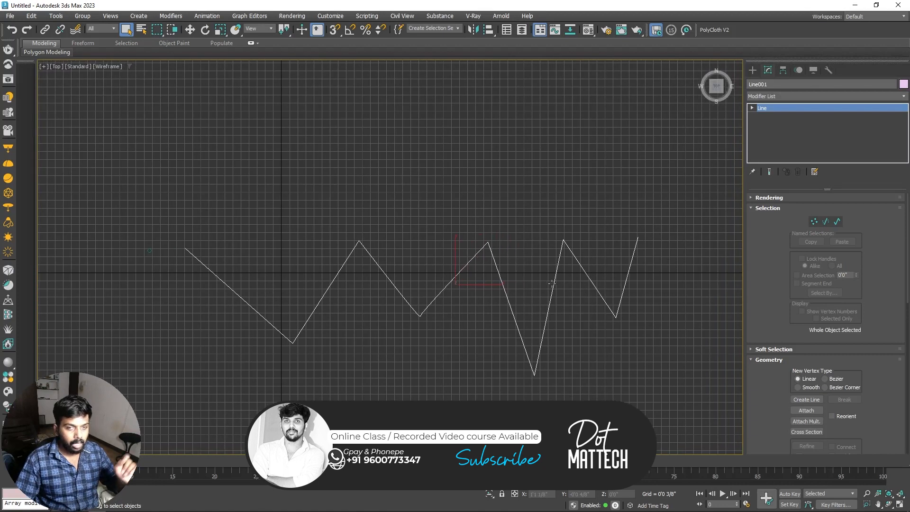
- Select all vertices of the zigzag line, change their type to Corner and clear the vertex selection
click(813, 221)
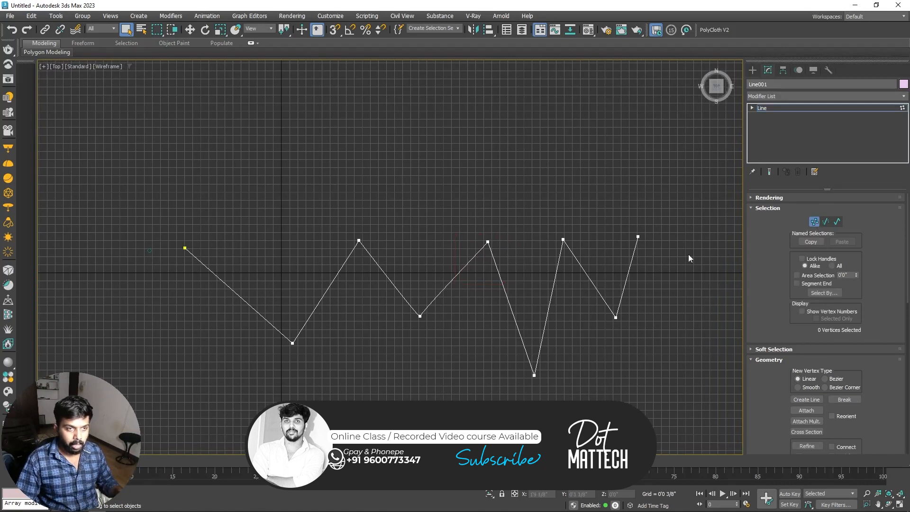
drag(690, 174, 158, 389)
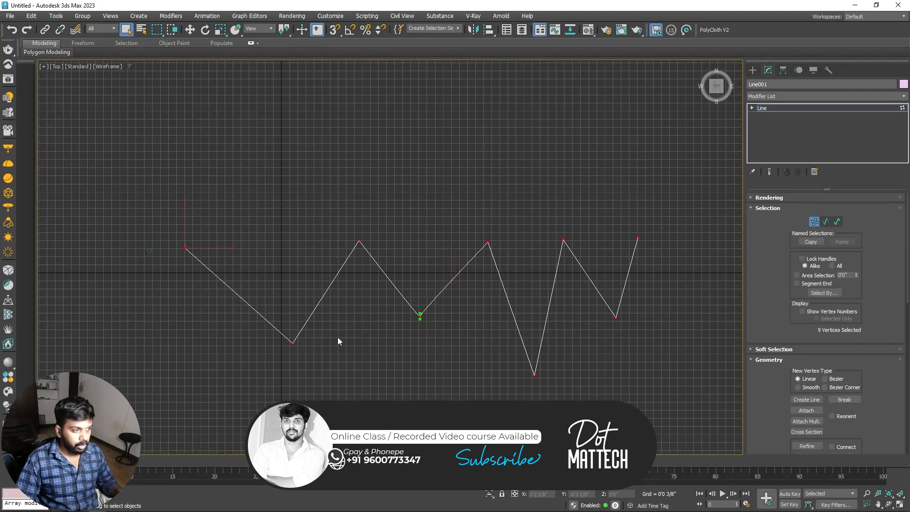
scroll(887, 416, down, 5)
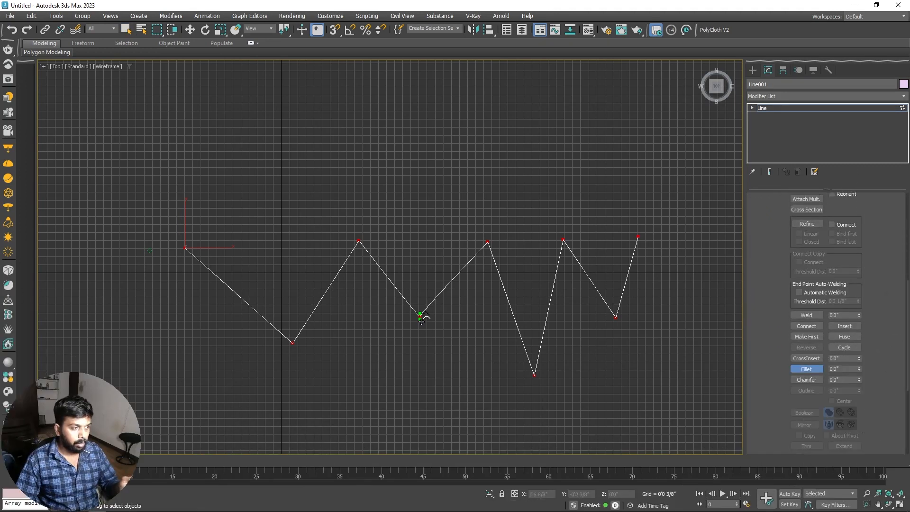
scroll(420, 317, up, 5)
scroll(434, 296, down, 5)
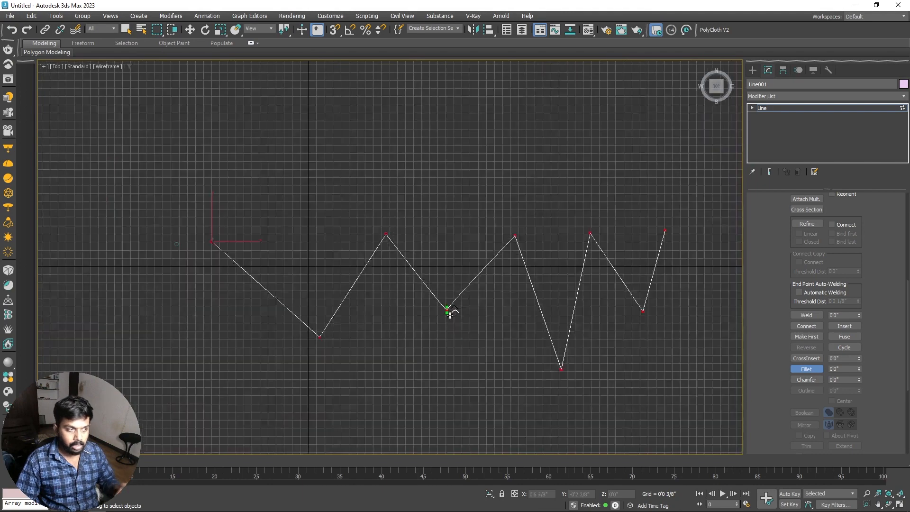
key(w)
click(446, 309)
right_click(446, 310)
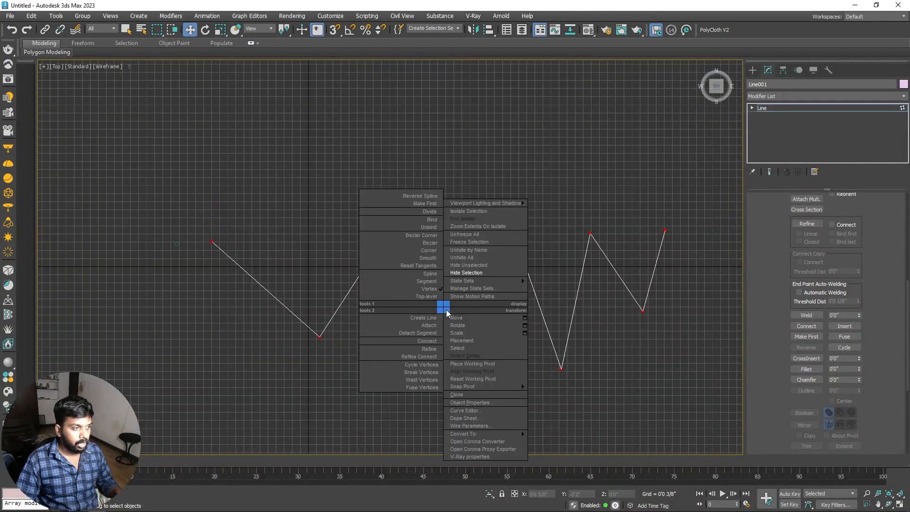
click(425, 251)
click(446, 337)
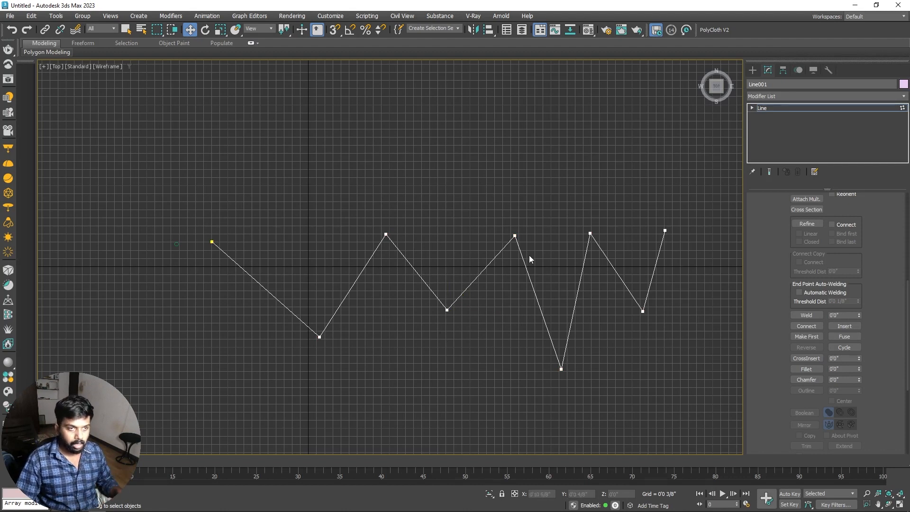
- Fillet all vertices of the zigzag line into smooth wavy curves and leave vertex editing
key(ctrl+a)
click(806, 368)
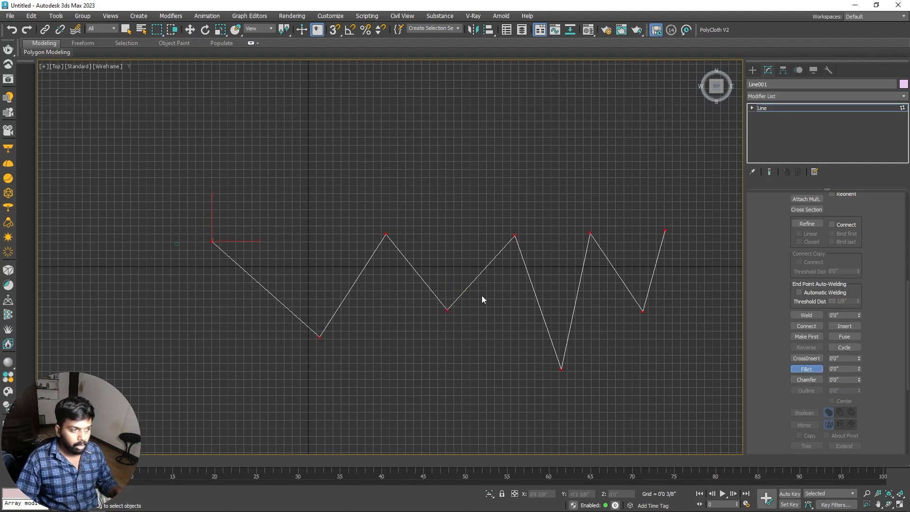
drag(447, 308, 453, 259)
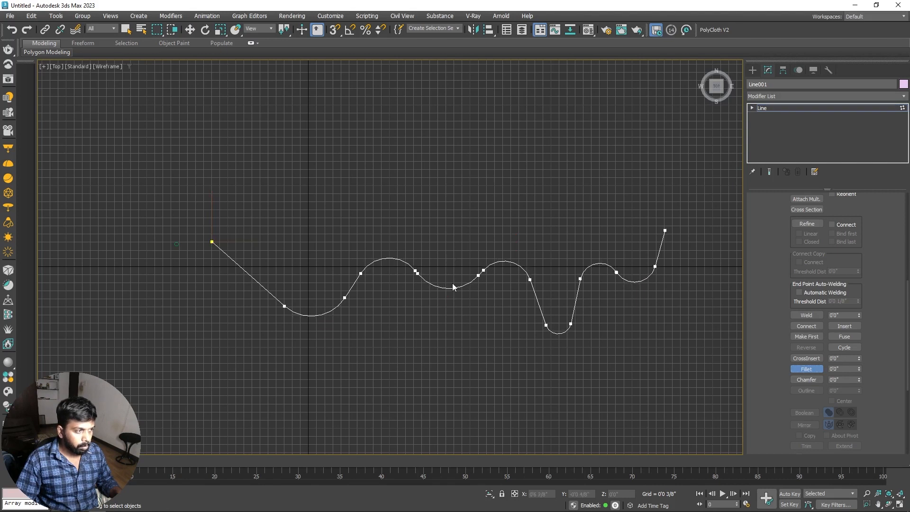
right_click(429, 335)
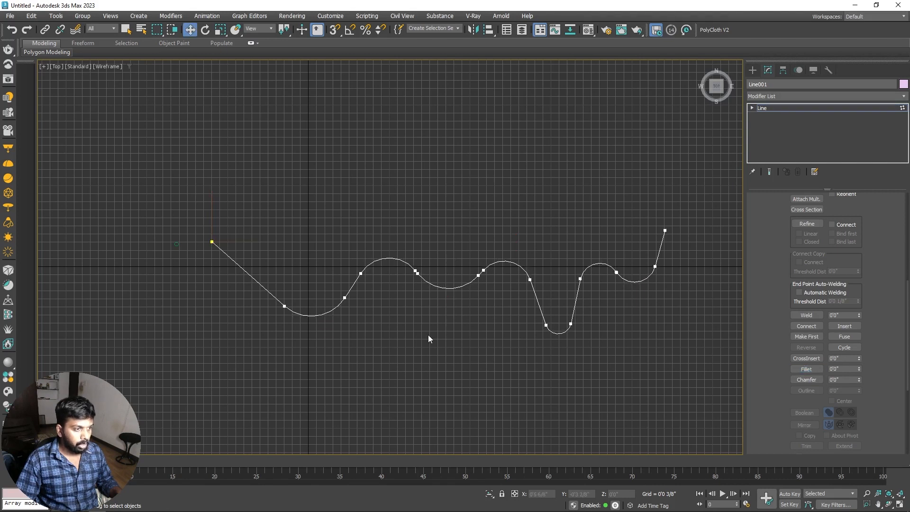
click(766, 107)
- Clone the cylinder as one independent copy placed beside it along the X axis in the Perspective view
key(p)
scroll(419, 295, down, 5)
alt+middle_drag(419, 300, 546, 312)
click(258, 291)
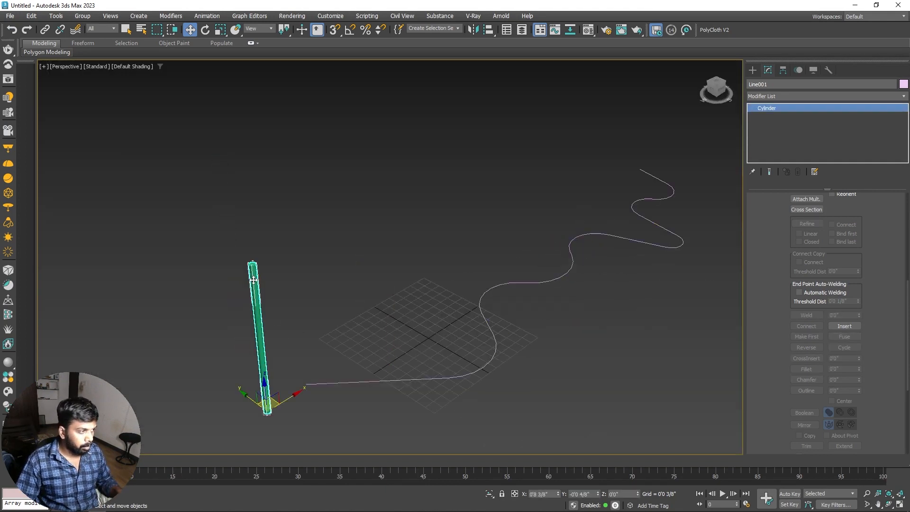
shift+drag(292, 394, 281, 410)
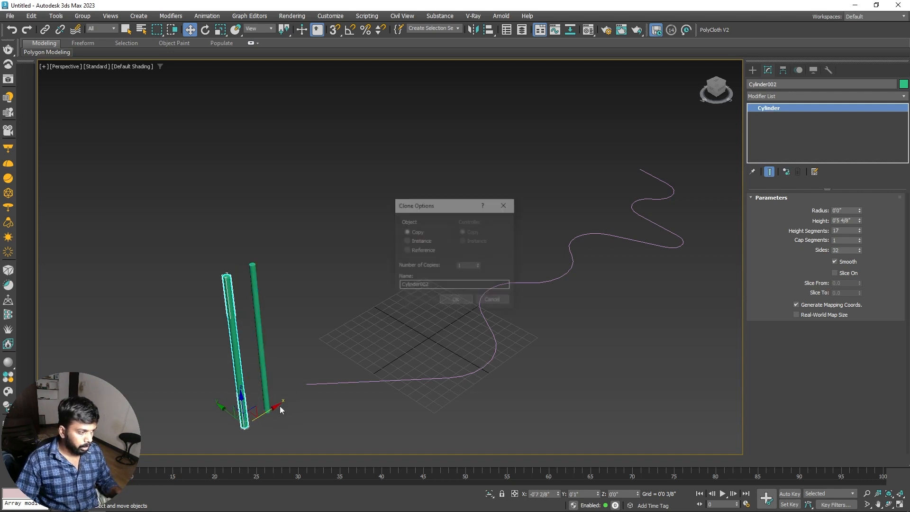
click(455, 299)
- Set up the Spacing Tool for the original cylinder with the wavy line as its path and a count of 166
click(256, 310)
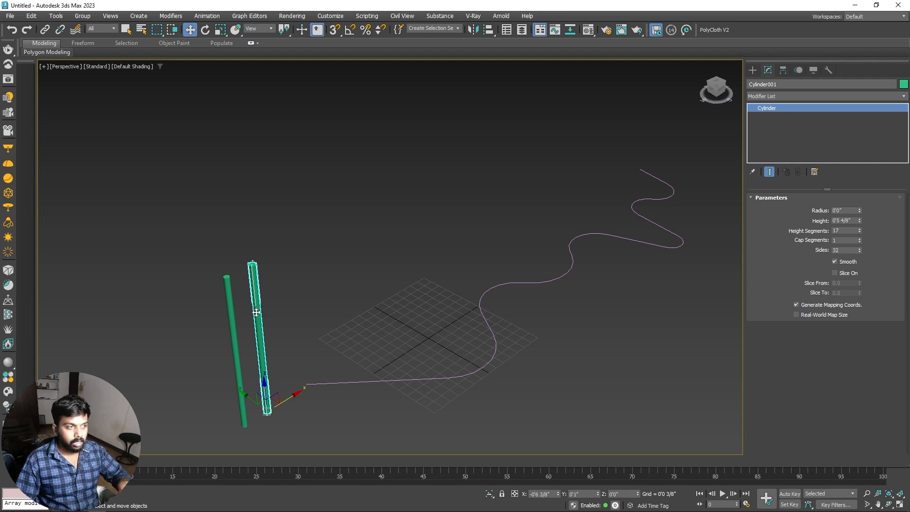
key(shift+i)
drag(85, 184, 326, 139)
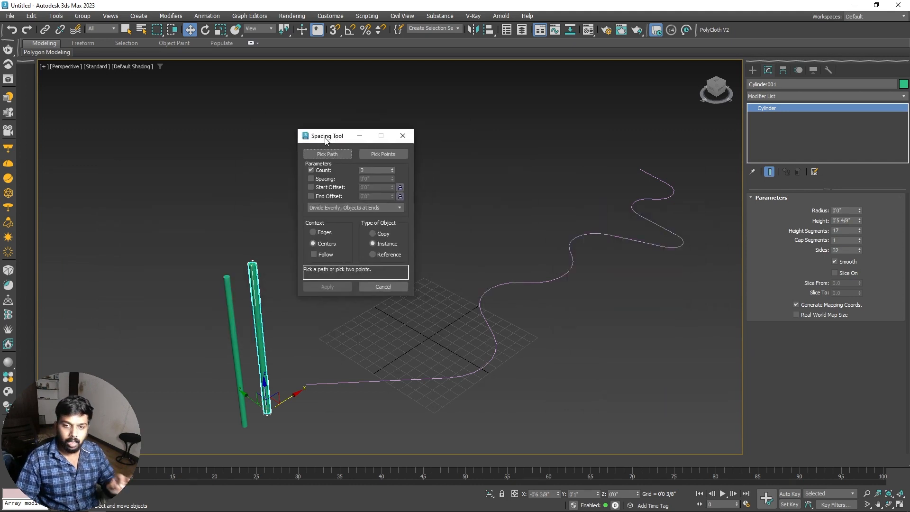
drag(326, 140, 147, 152)
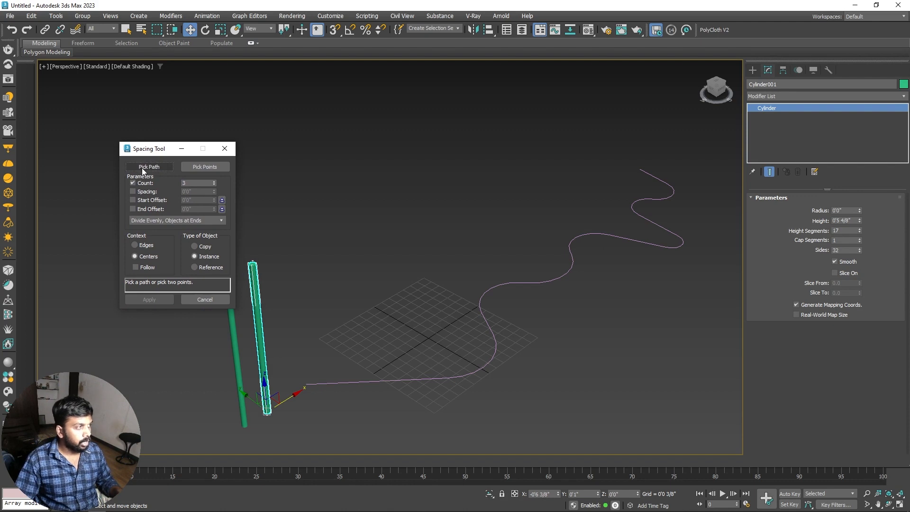
click(148, 168)
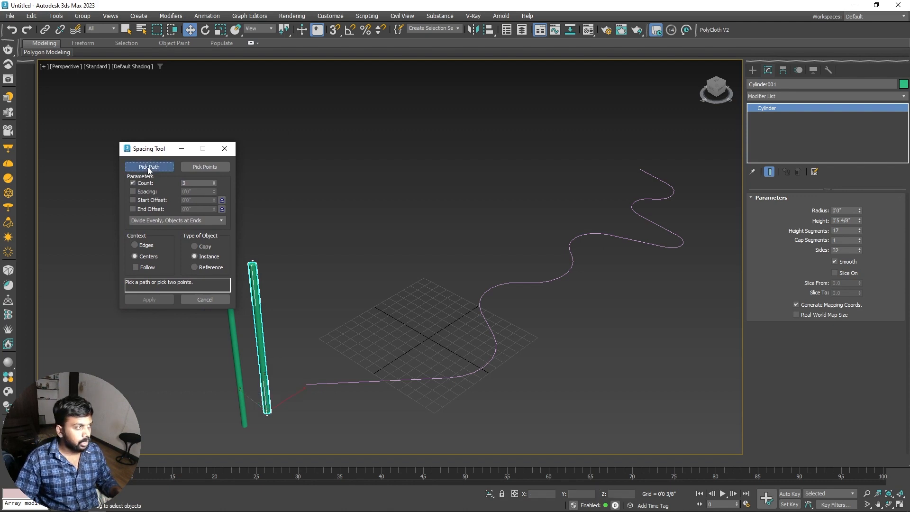
click(394, 381)
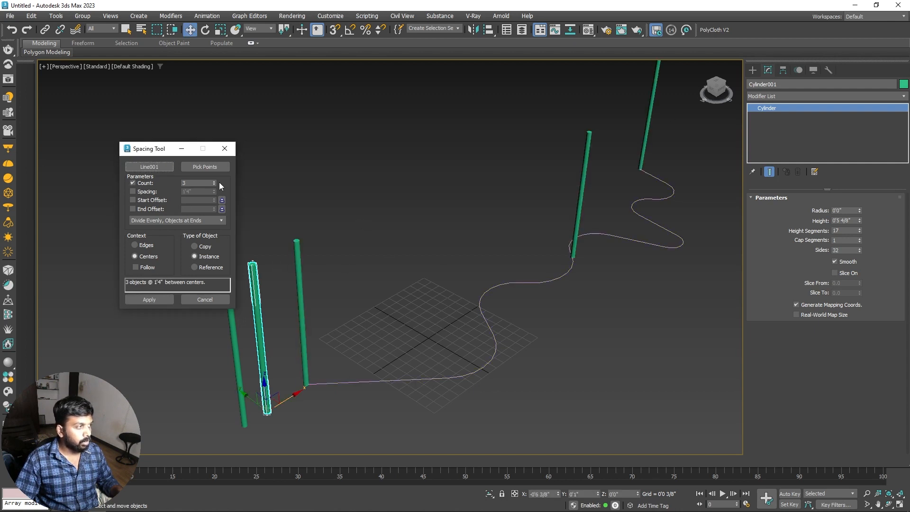
drag(214, 183, 218, 106)
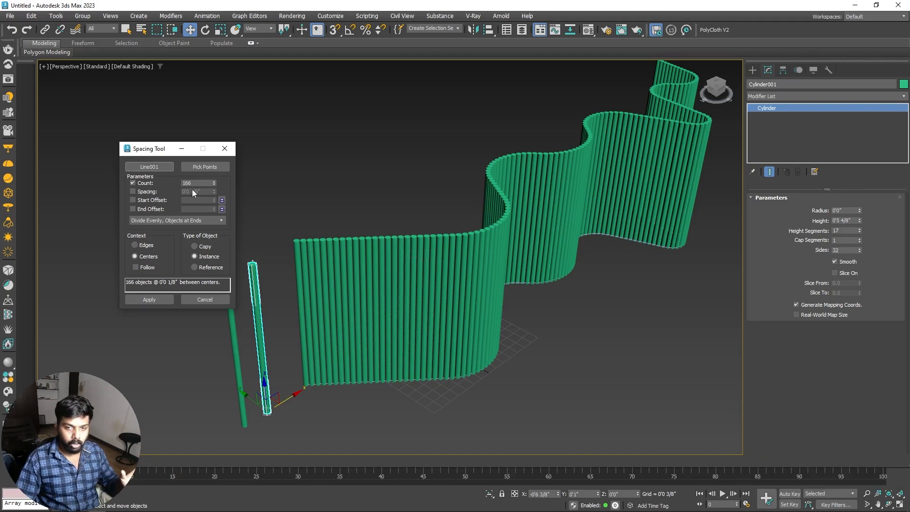
- Compare Edges with Centers spacing, keep Centers, and apply the 166 cylinder instances along the wavy line
click(141, 248)
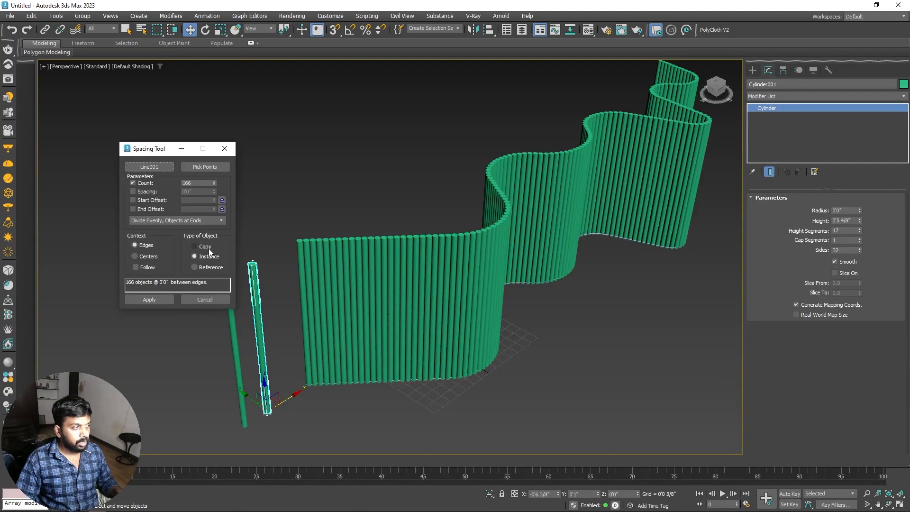
click(147, 256)
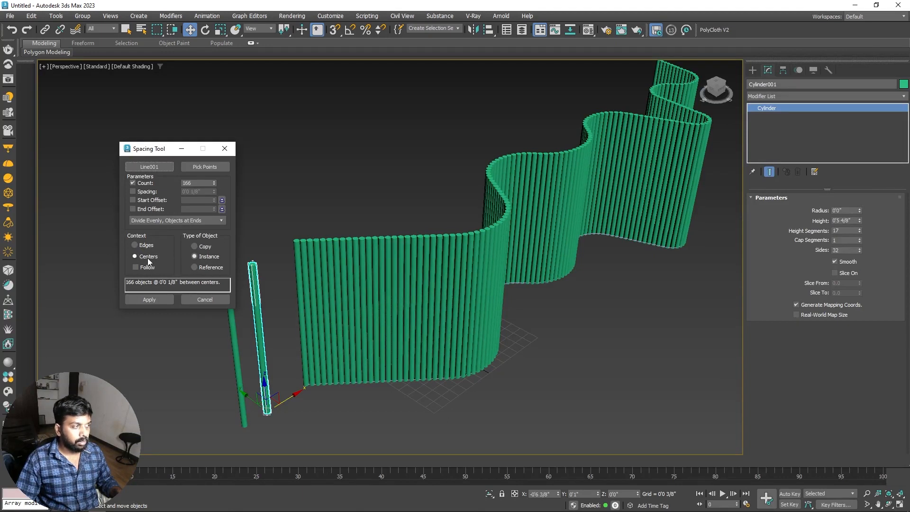
click(151, 299)
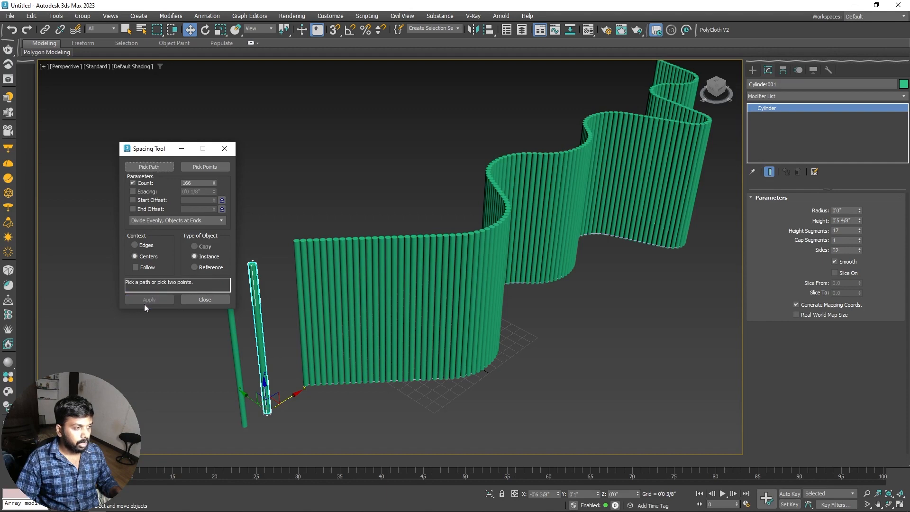
click(217, 300)
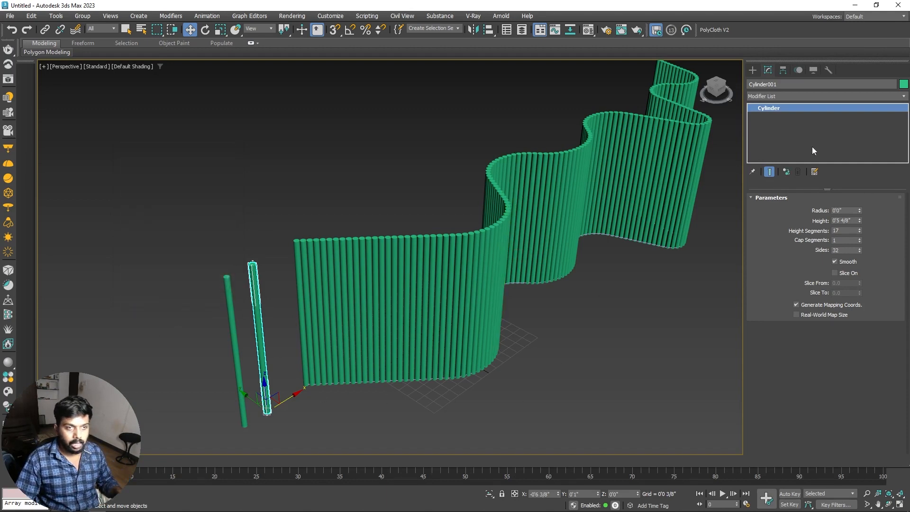
- Increase the original cylinder's height to 0'7 6/8" so all instanced slats grow taller
mouse_move(860, 211)
mouse_down()
mouse_move(853, 81)
mouse_move(854, 211)
mouse_move(857, 242)
mouse_move(861, 199)
mouse_move(865, 265)
mouse_move(866, 201)
mouse_up()
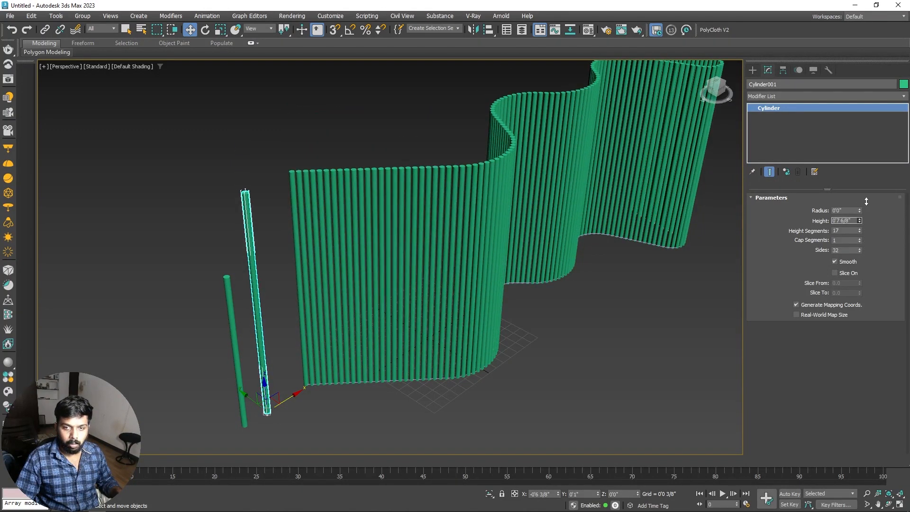
scroll(549, 261, down, 2)
alt+middle_drag(550, 280, 569, 266)
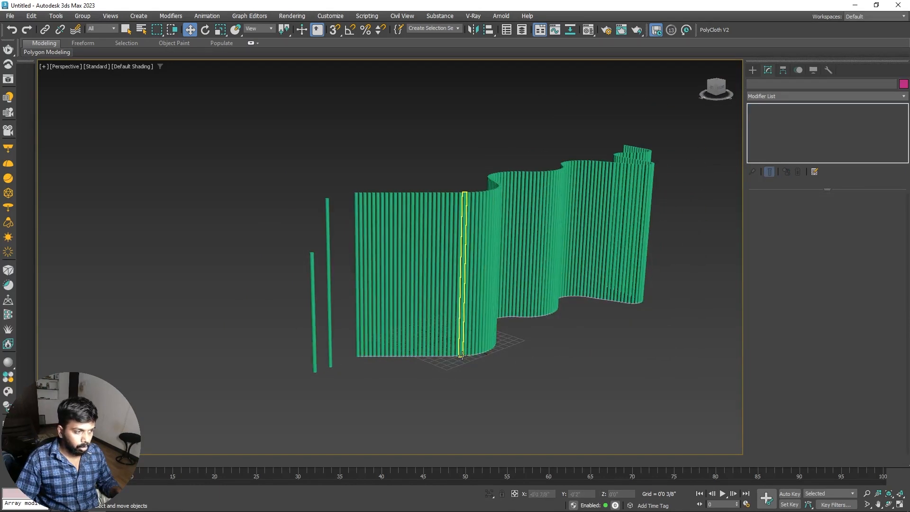
- Raise the wavy line to about Z 0'5 4/8", across the upper part of the green slats
click(552, 303)
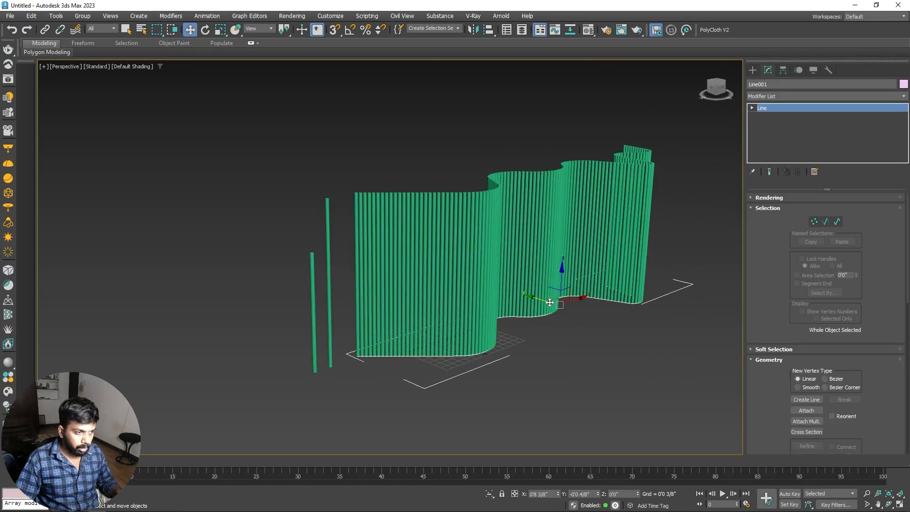
drag(538, 298, 565, 180)
alt+middle_drag(494, 290, 497, 317)
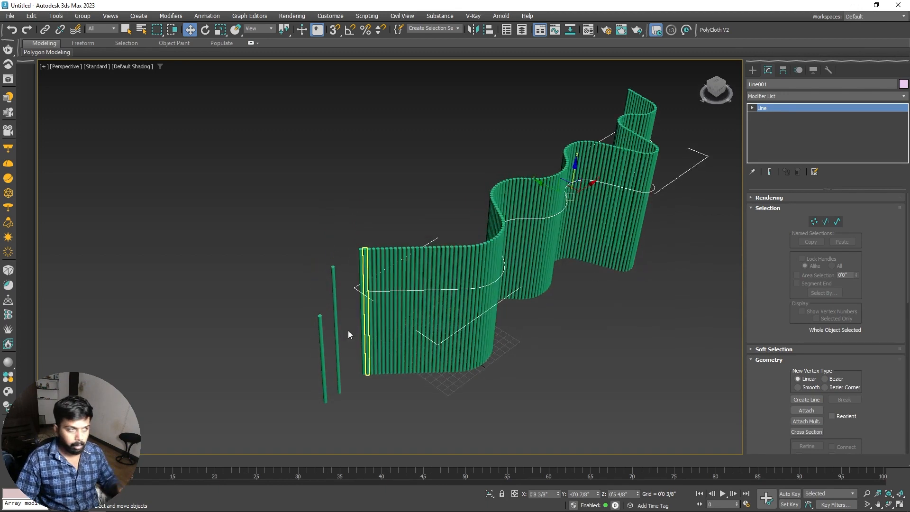
- Clone the short spare cylinder as another independent copy on its outer side along the X axis
click(321, 353)
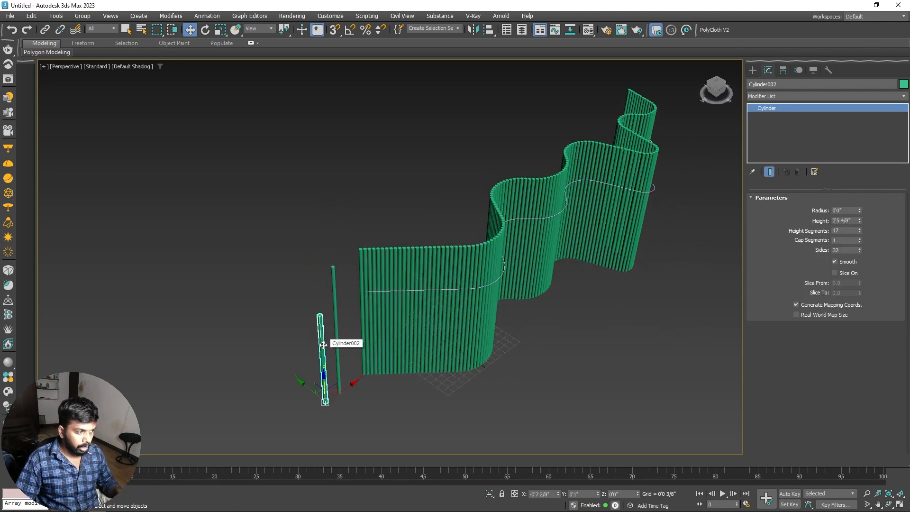
shift+drag(350, 385, 337, 392)
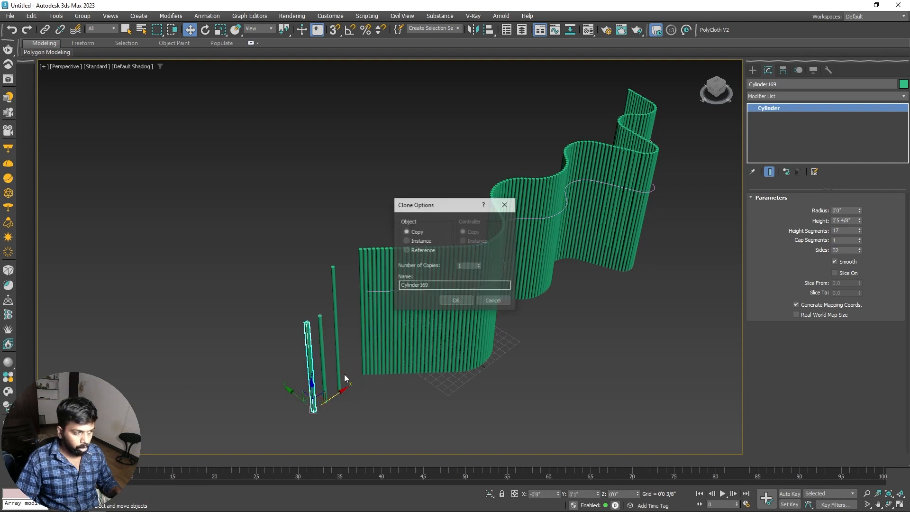
click(455, 300)
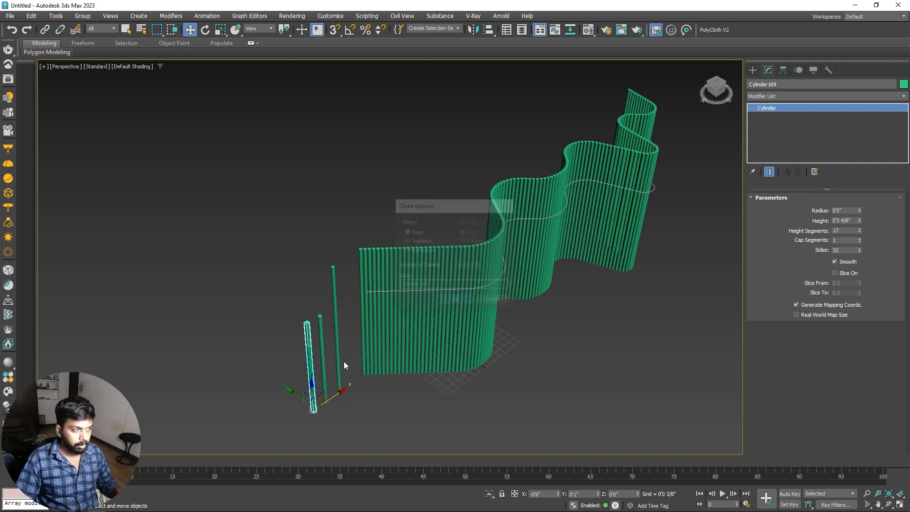
- Change the object color of the middle spare cylinder to blue and deselect it
click(322, 334)
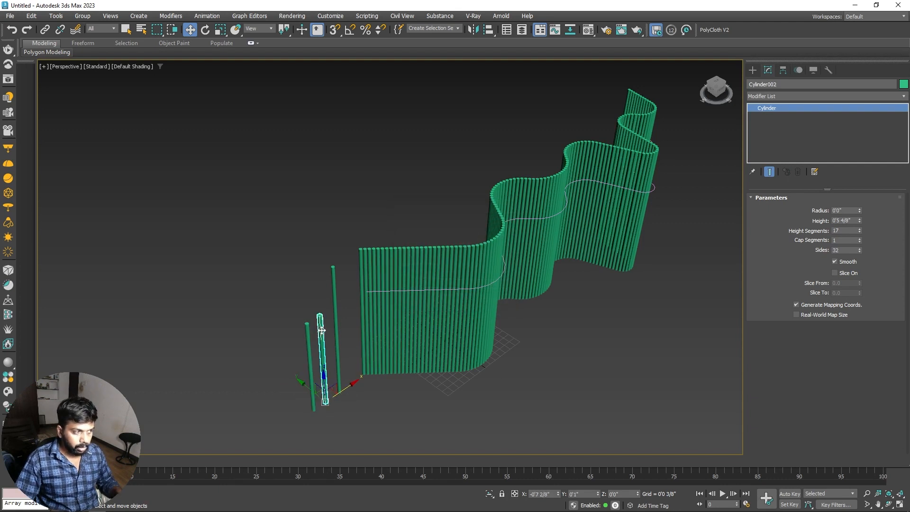
click(903, 86)
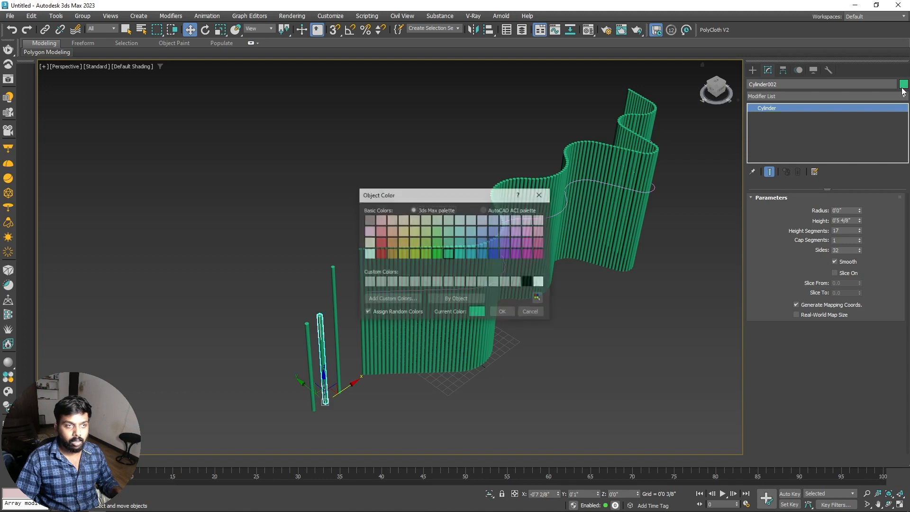
click(503, 312)
click(330, 354)
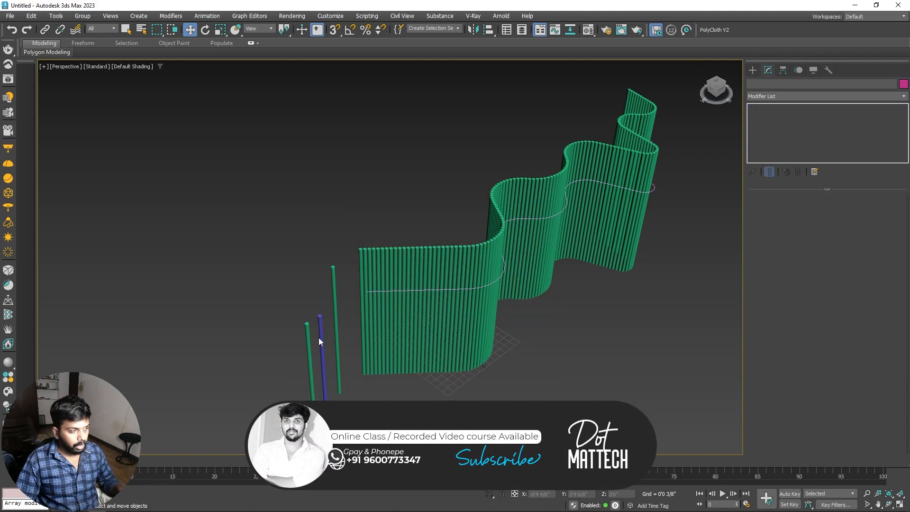
- Distribute 166 instances of the blue cylinder along the raised wavy line with the Spacing Tool, spaced by centers
click(320, 339)
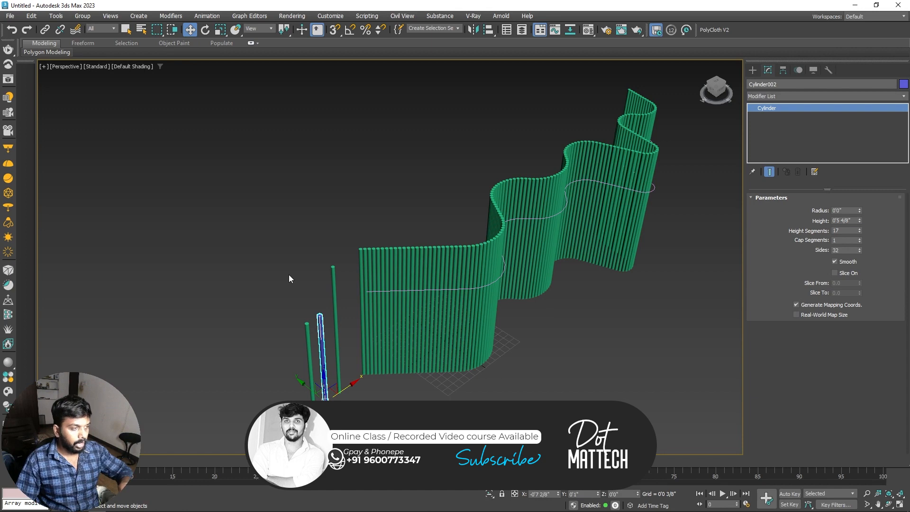
key(shift+i)
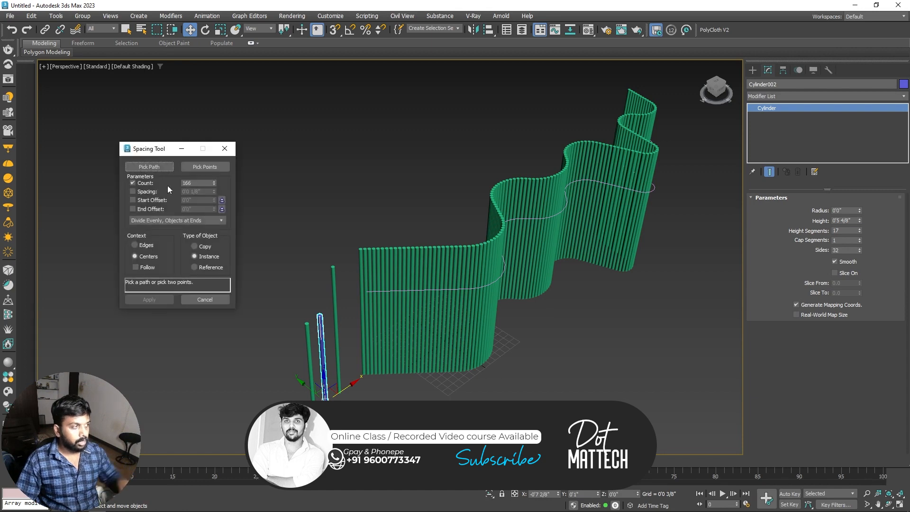
click(140, 169)
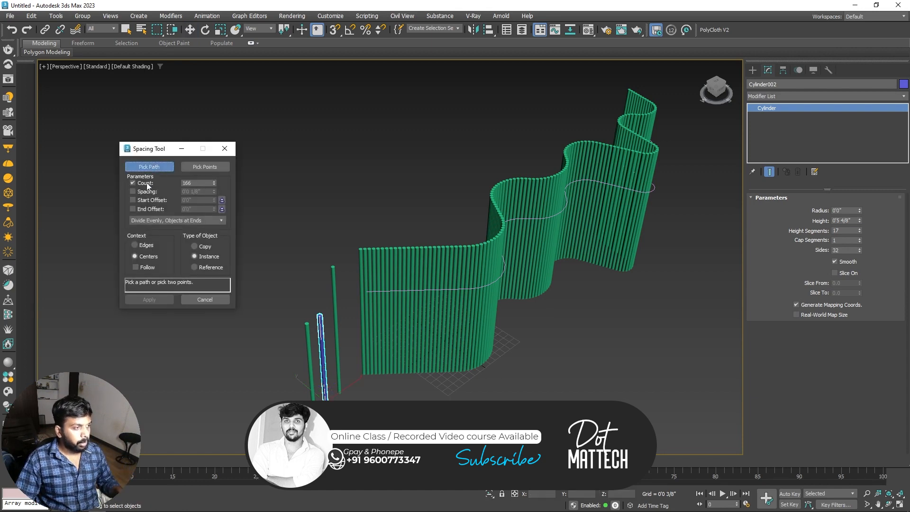
click(380, 291)
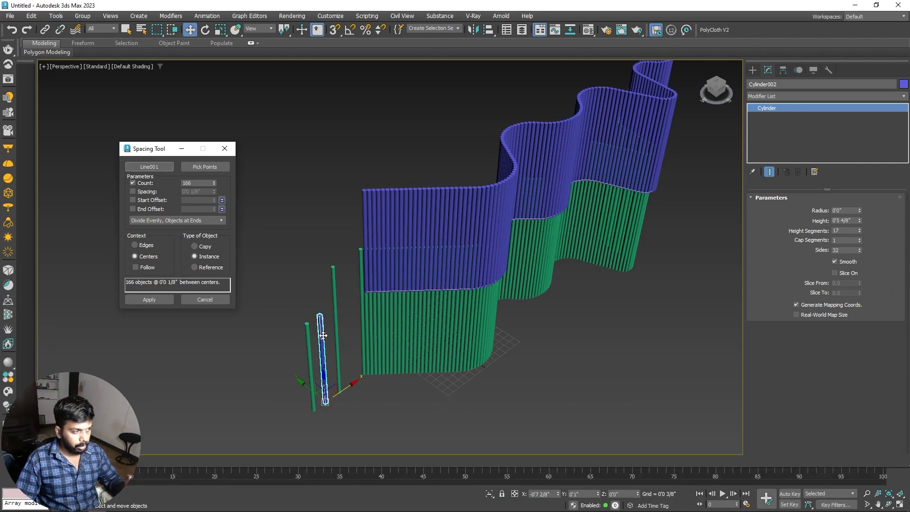
click(153, 301)
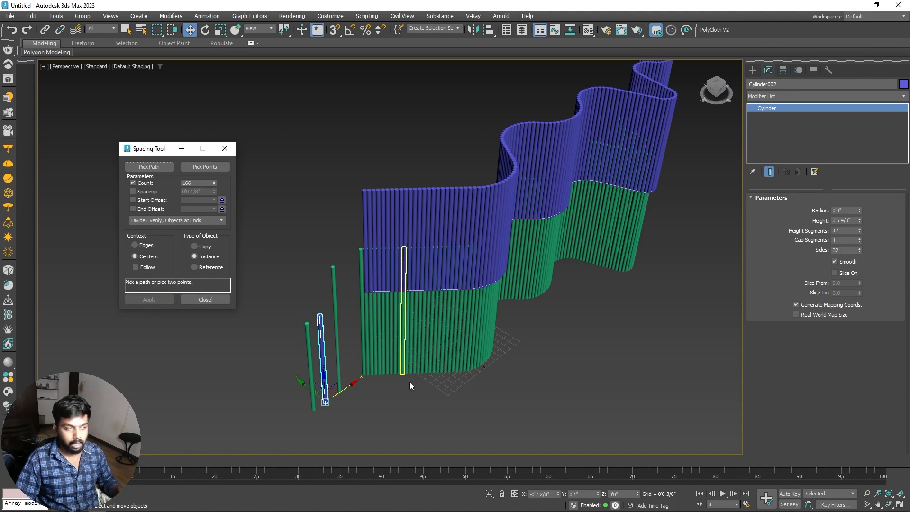
- Shorten the blue source cylinder's height to 0'2 2/8" so the blue row nearly meets the green slats' top, and clear the selection
click(324, 361)
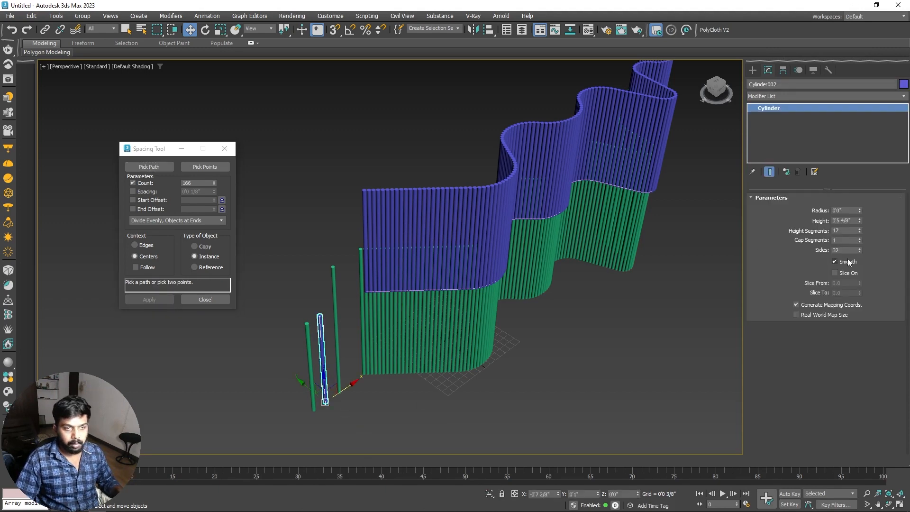
drag(860, 221, 863, 258)
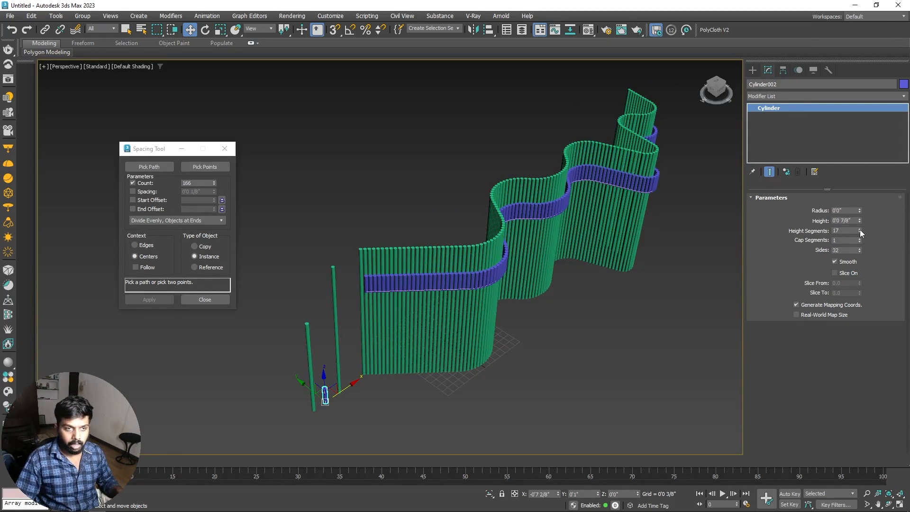
drag(861, 221, 861, 153)
alt+middle_drag(687, 234, 598, 218)
middle_drag(598, 217, 592, 178)
click(426, 185)
click(467, 238)
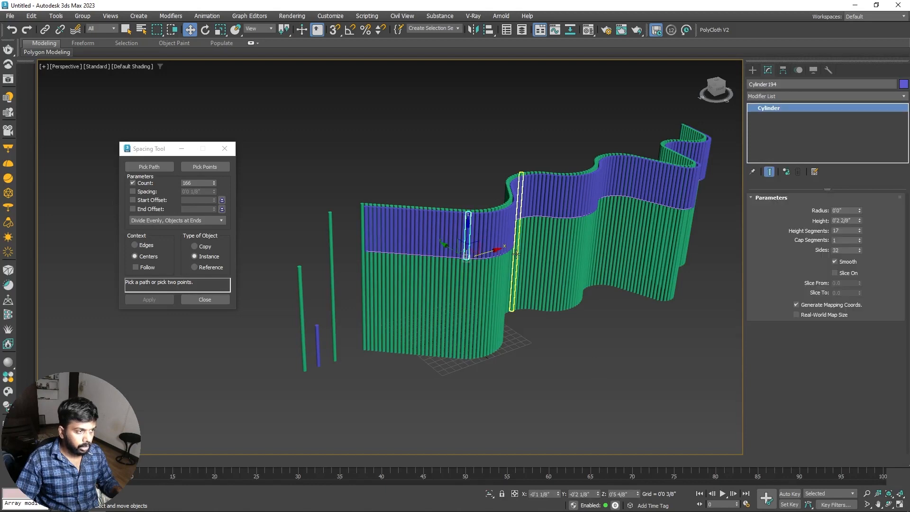
click(591, 356)
- Select the wavy line at the base of the blue slats and shift it slightly away from them
scroll(408, 256, up, 5)
click(408, 256)
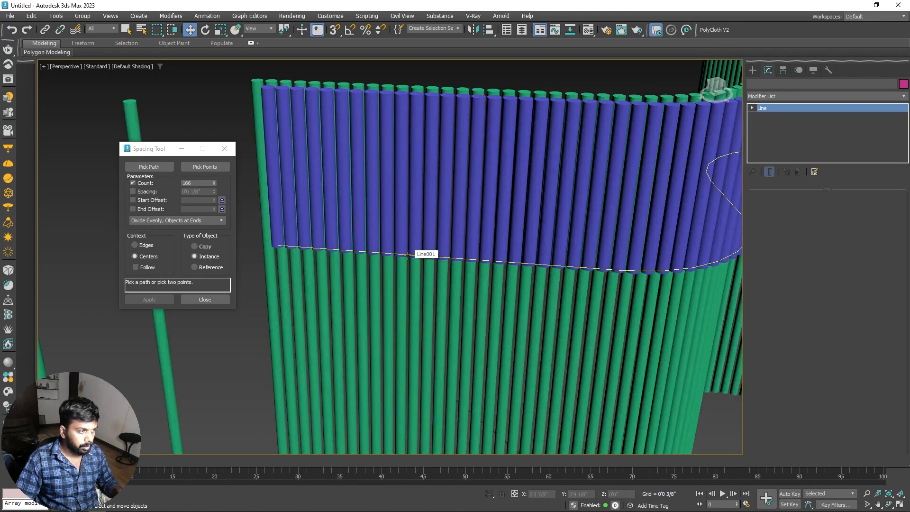
scroll(407, 255, down, 5)
mouse_move(718, 148)
mouse_down()
mouse_move(693, 175)
mouse_move(727, 147)
mouse_up()
scroll(531, 304, down, 2)
- Select the shorter green spare cylinder standing beside the wall and display edged faces near its base
click(351, 308)
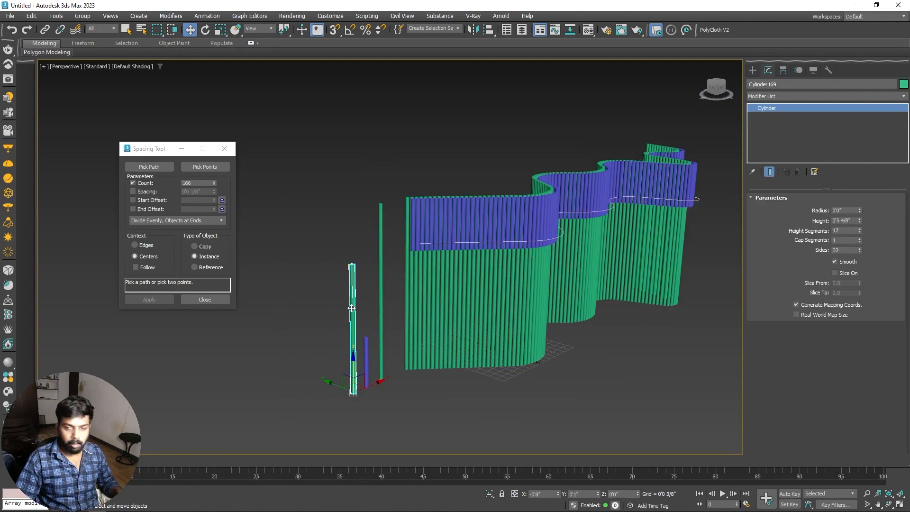
scroll(351, 395, up, 8)
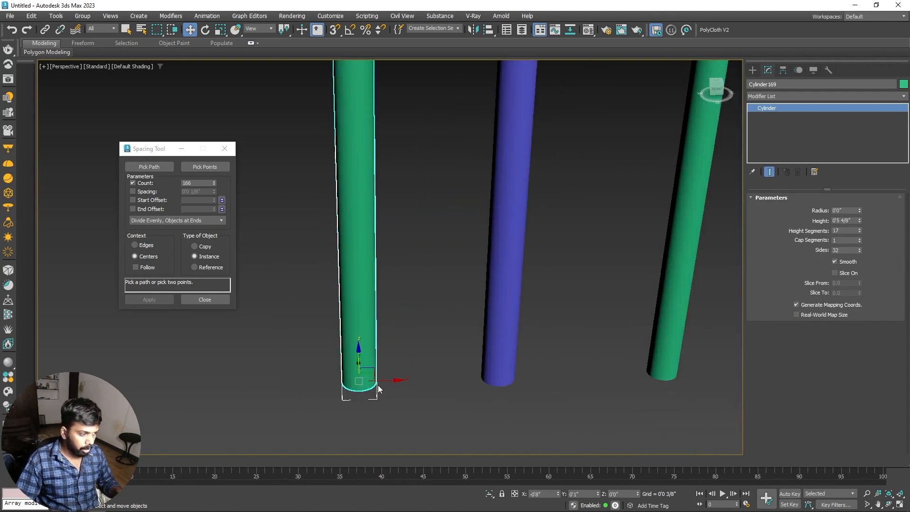
key(F4)
mouse_move(360, 365)
alt+middle_down()
mouse_move(436, 351)
mouse_move(451, 305)
mouse_move(432, 366)
alt+middle_up()
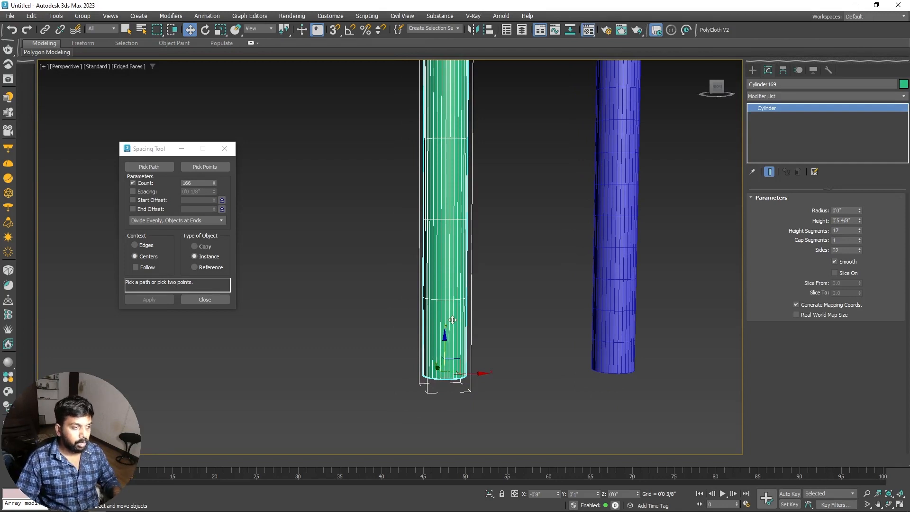
- Turn the first sample material into a Multi/Sub-Object material and assign a VRayMtl to sub-materials 1 and 2
key(m)
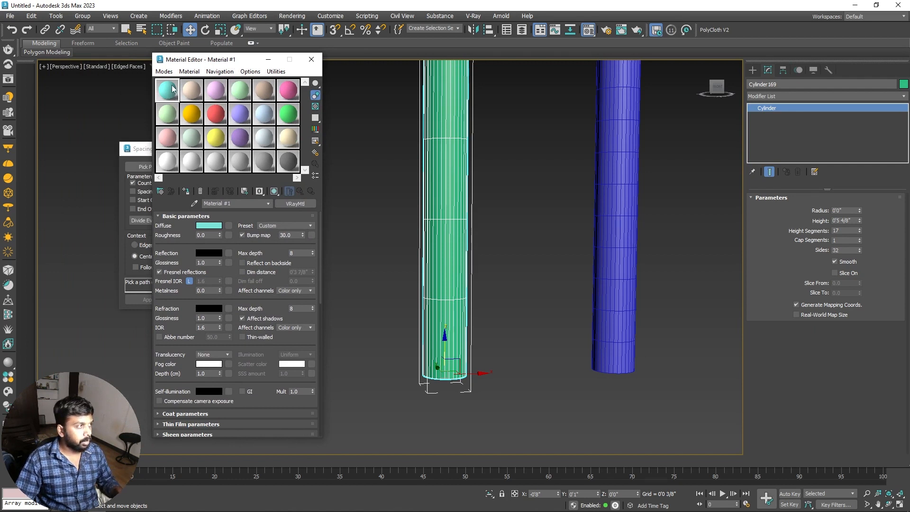
click(161, 191)
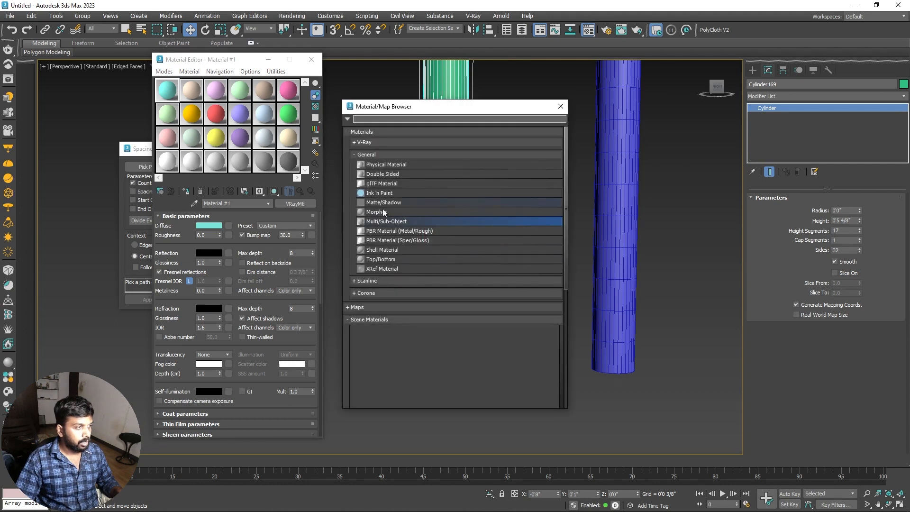
double_click(386, 222)
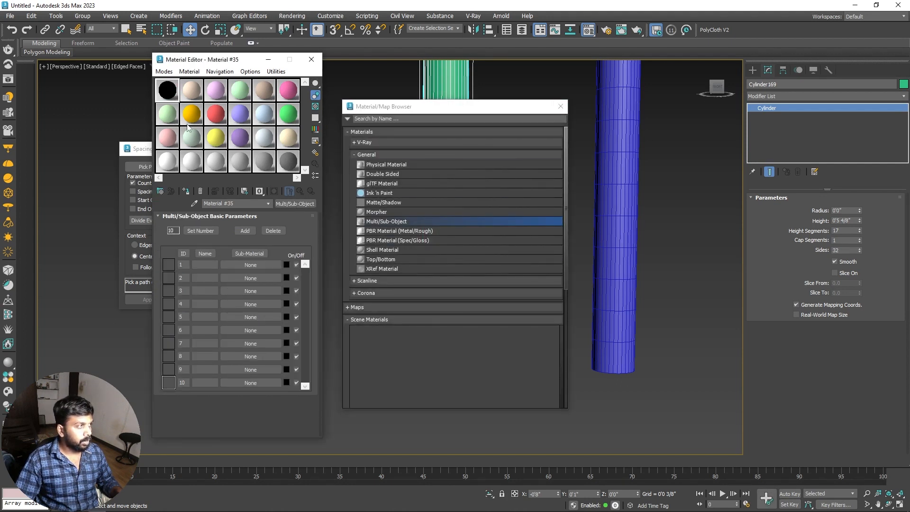
click(356, 155)
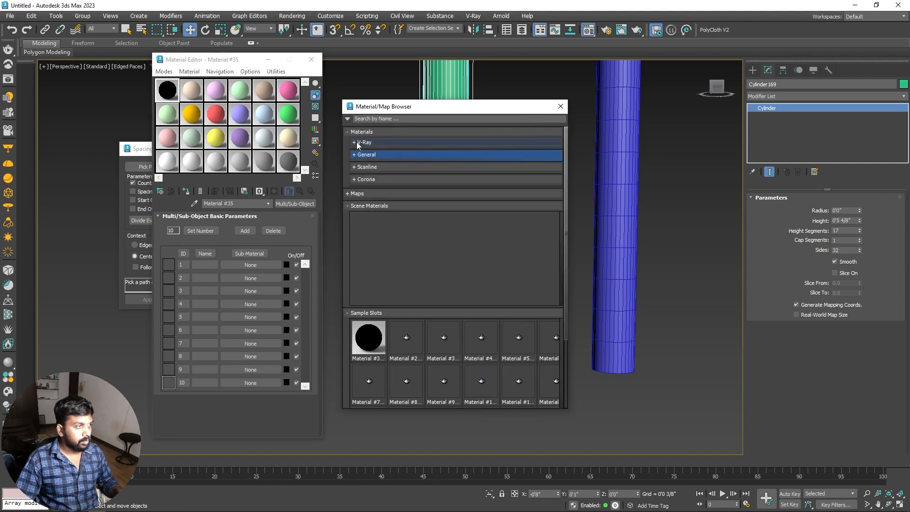
click(356, 143)
drag(382, 275, 341, 295)
drag(251, 266, 251, 278)
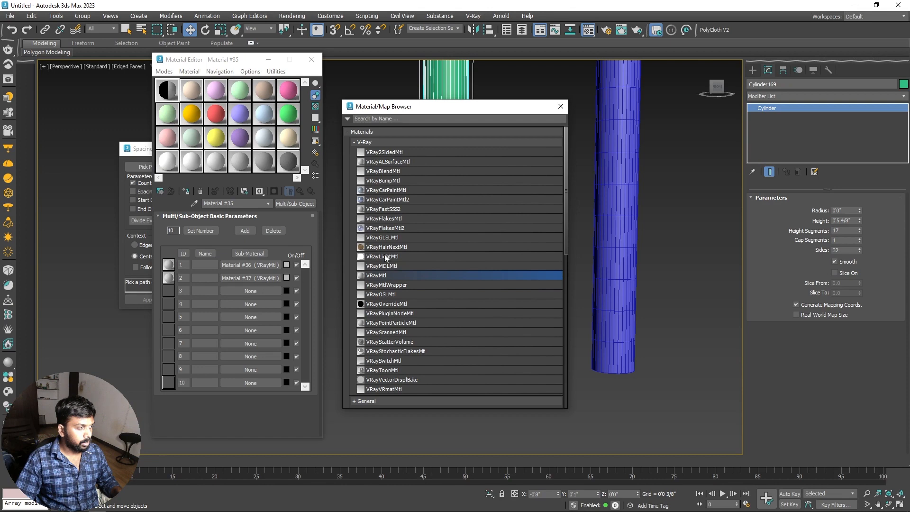
click(560, 106)
- Set the reflection color of sub-material 1 to pure white and return to the parent Multi/Sub-Object material
click(250, 265)
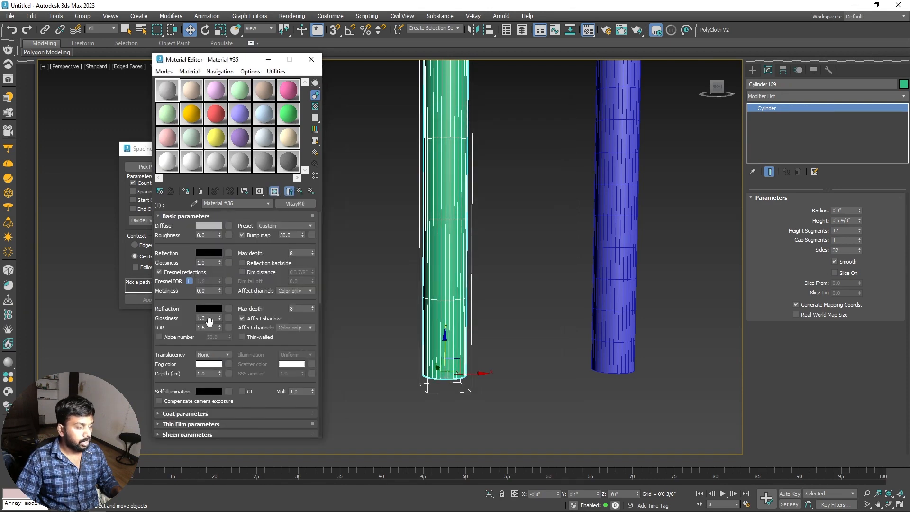
click(208, 253)
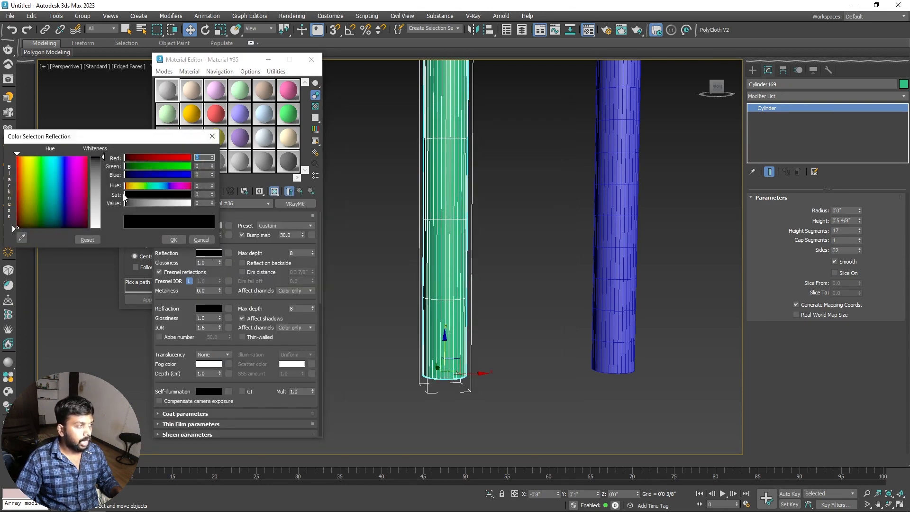
drag(102, 171, 101, 229)
click(173, 239)
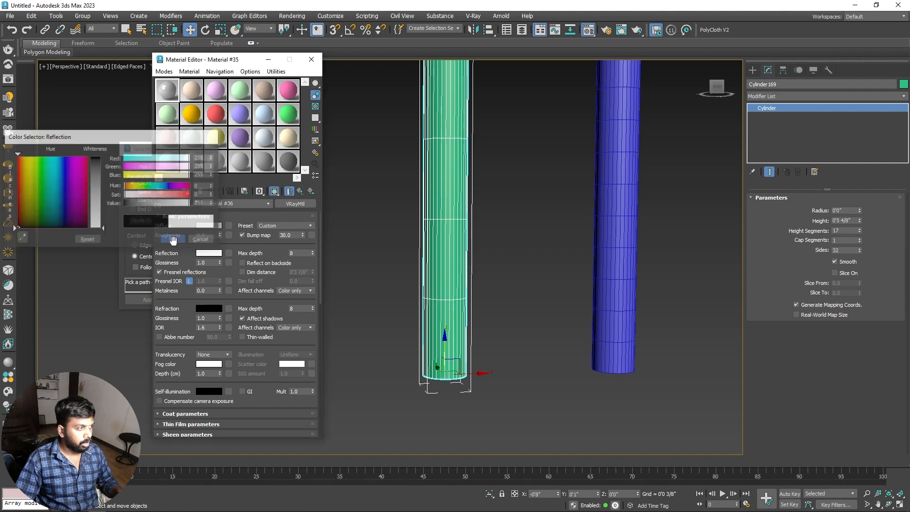
click(300, 191)
- Convert the selected green spare cylinder to an Editable Poly
scroll(503, 358, down, 5)
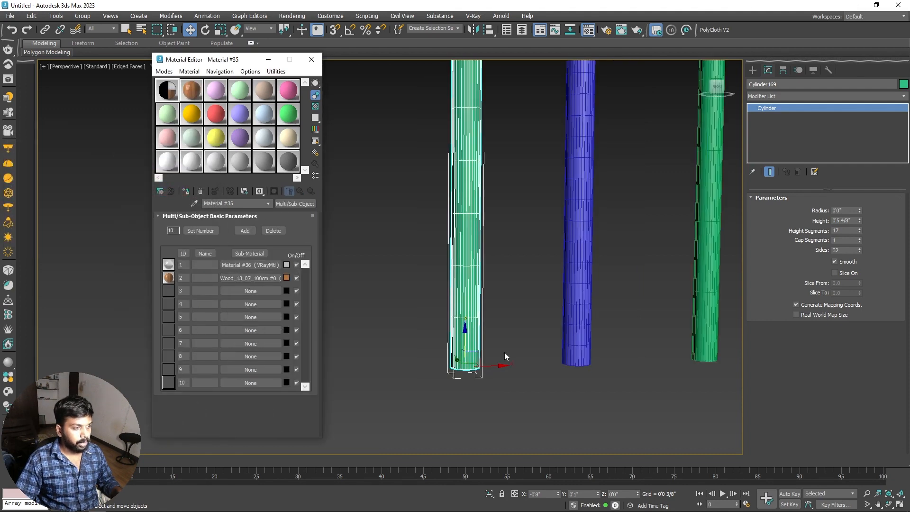
middle_drag(505, 216, 471, 262)
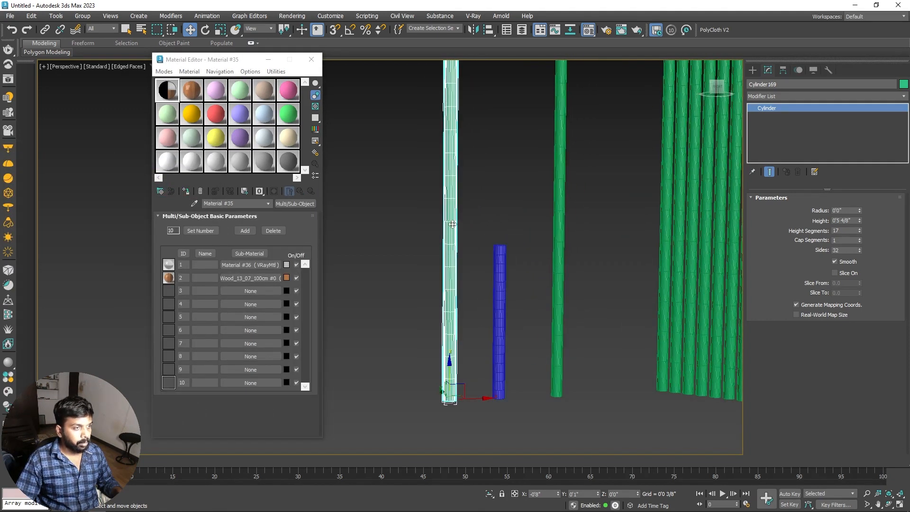
right_click(445, 205)
mouse_move(492, 335)
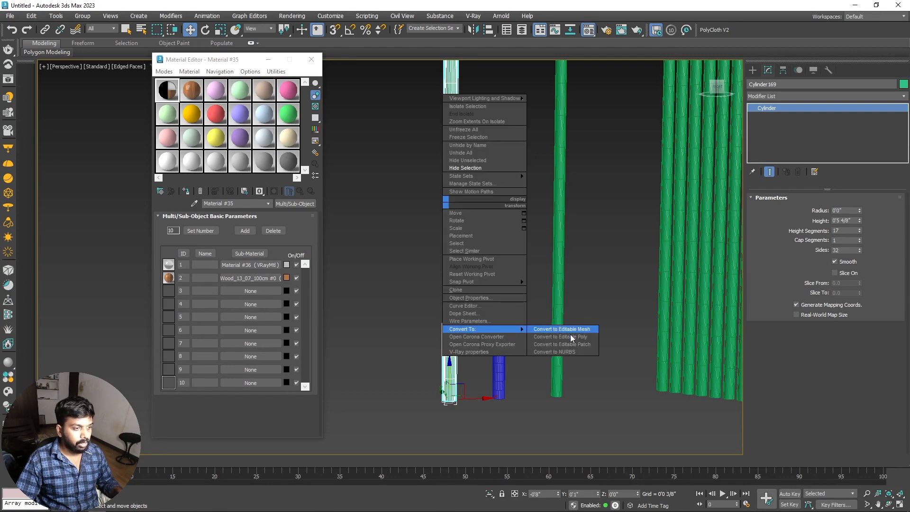
click(571, 336)
- Keep the cylinder's bottom ring of polygons on material ID 1, set all the other polygons to ID 2, and leave polygon editing
click(835, 208)
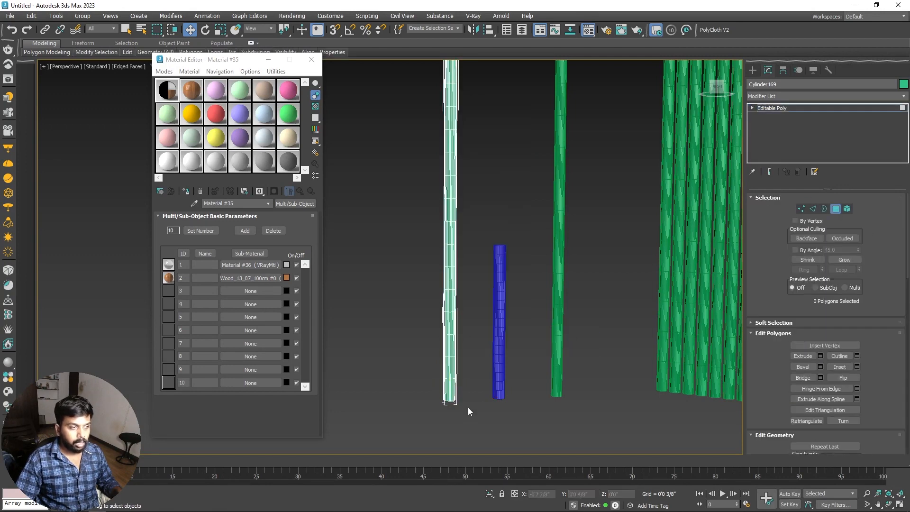
scroll(460, 408, up, 3)
drag(464, 413, 405, 370)
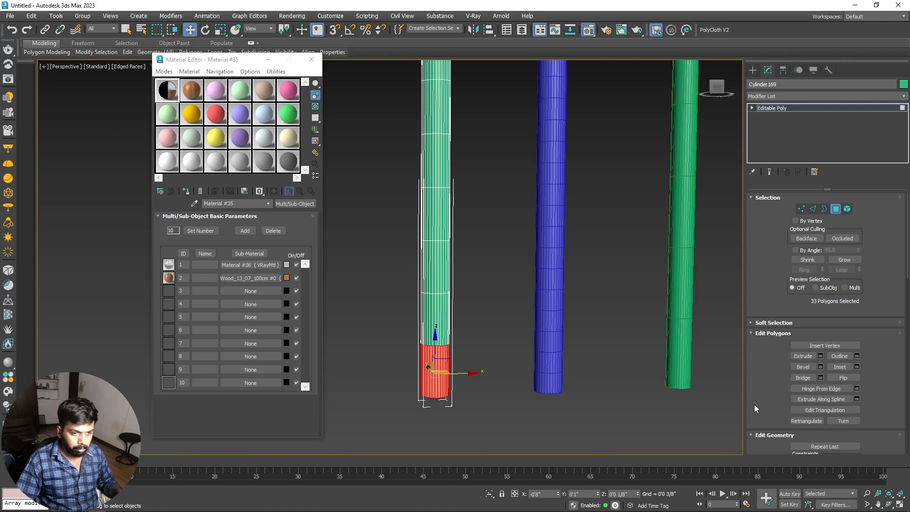
click(772, 333)
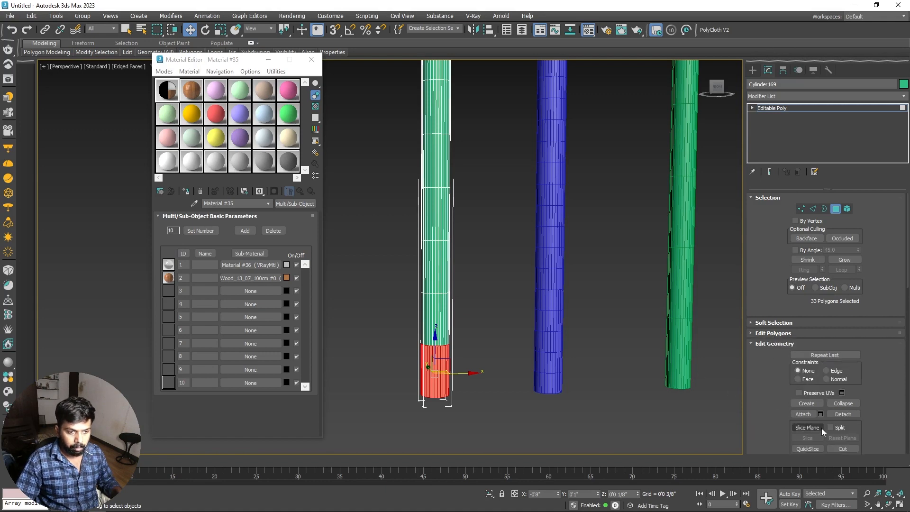
click(775, 342)
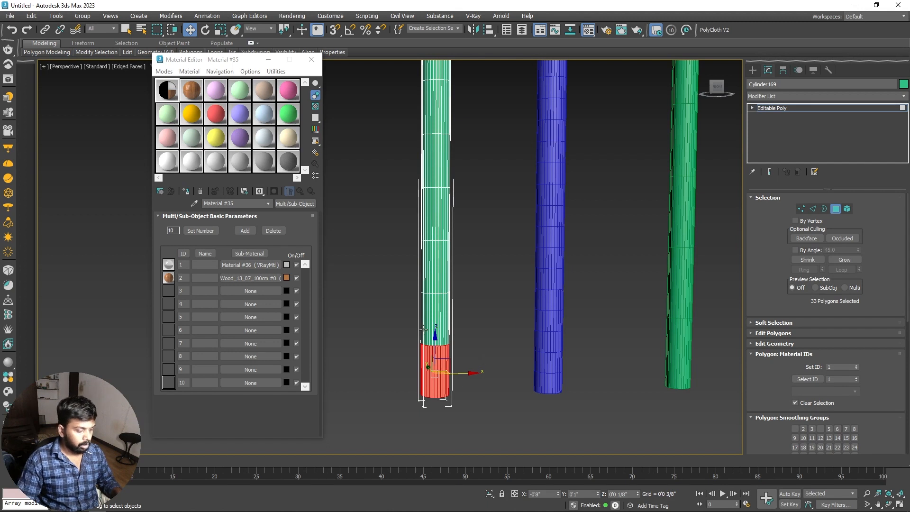
key(ctrl+i)
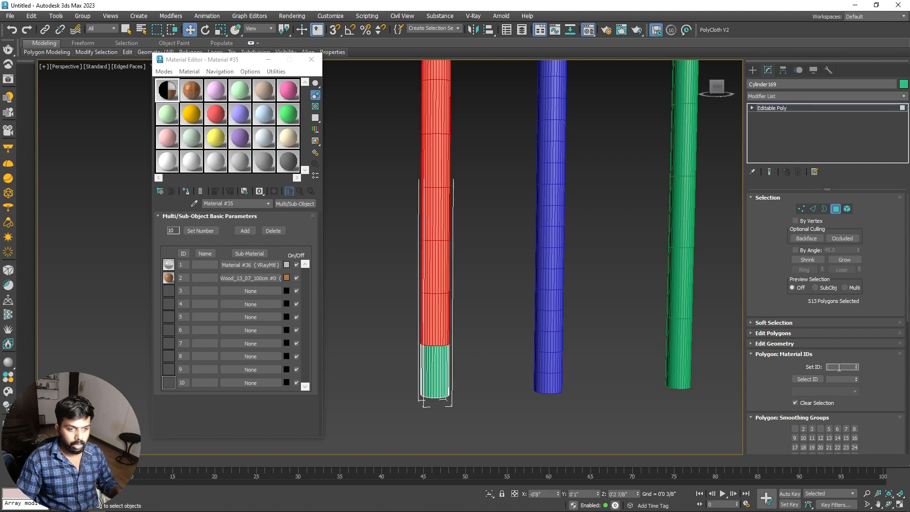
click(835, 209)
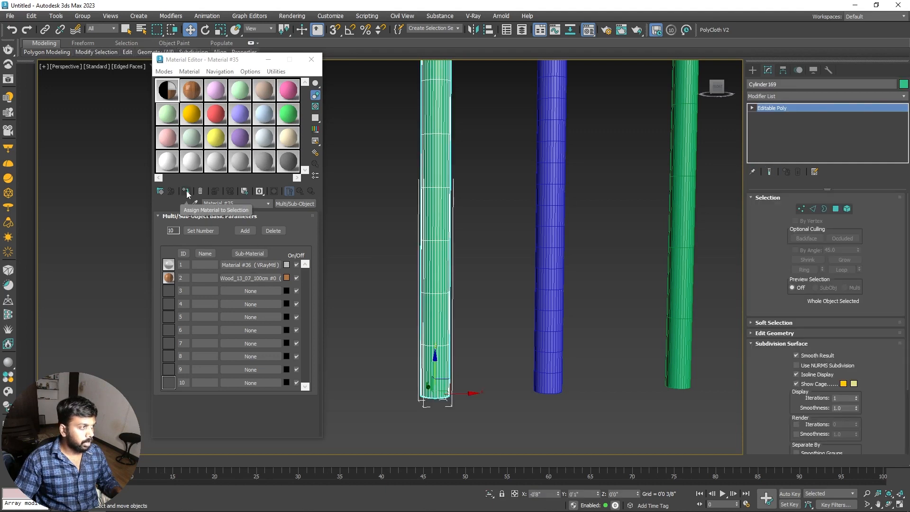
- Turn off edged faces, assign the Multi/Sub-Object material to the cylinder, and clear the selection
key(F4)
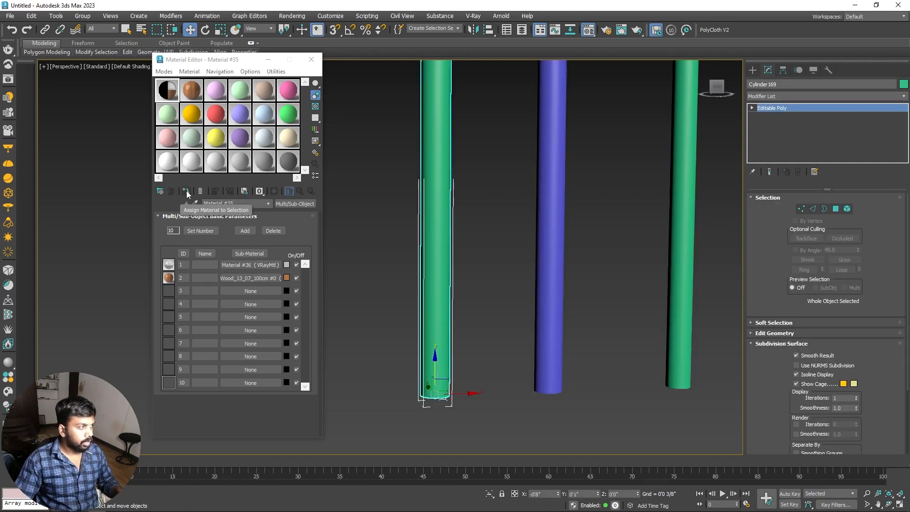
click(185, 191)
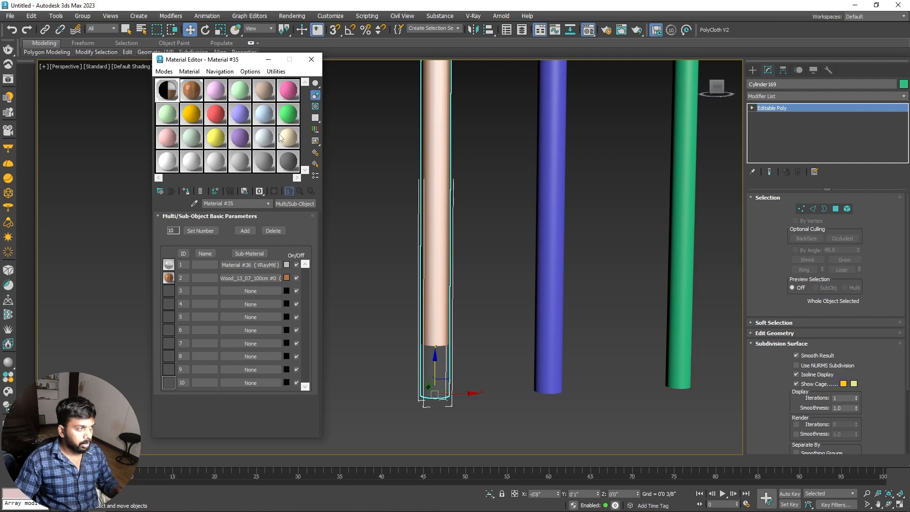
click(311, 59)
click(371, 350)
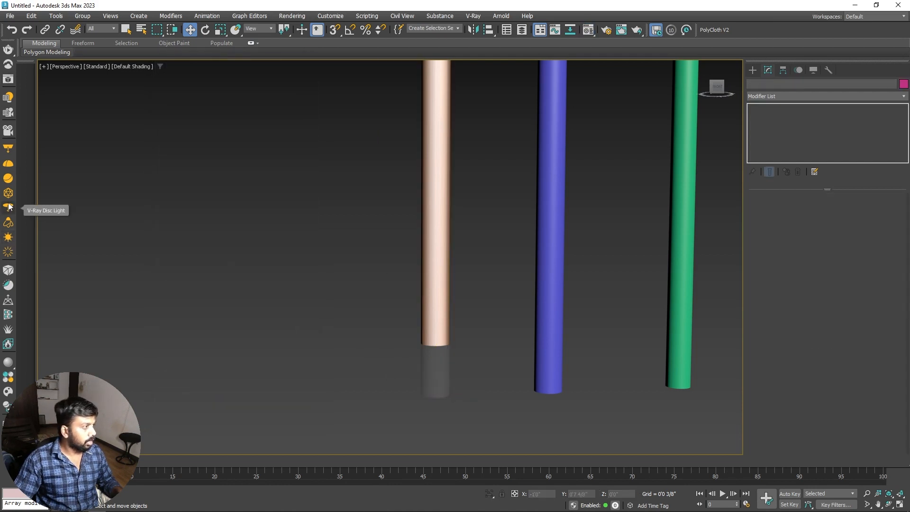
- Create a V-Ray sphere light in the top view, centered in the textured spare cylinder and slightly smaller than its radius
click(8, 180)
key(t)
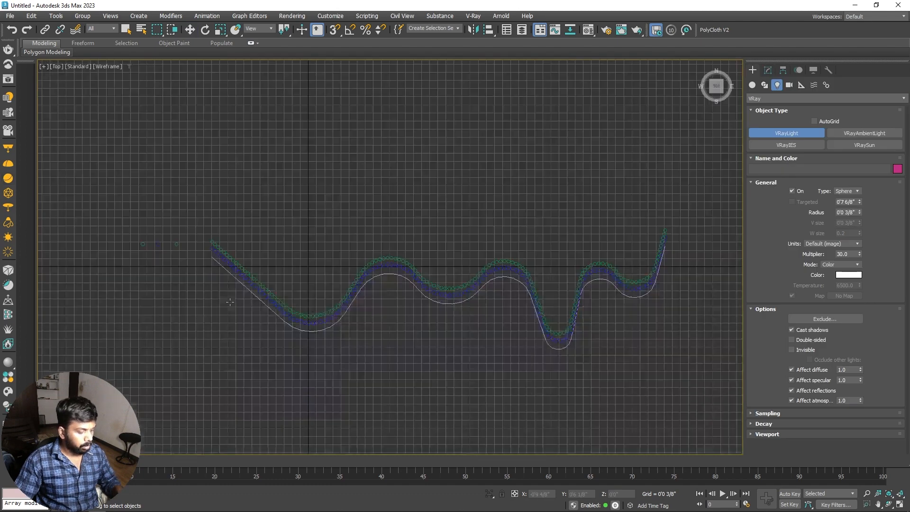
scroll(176, 257, up, 10)
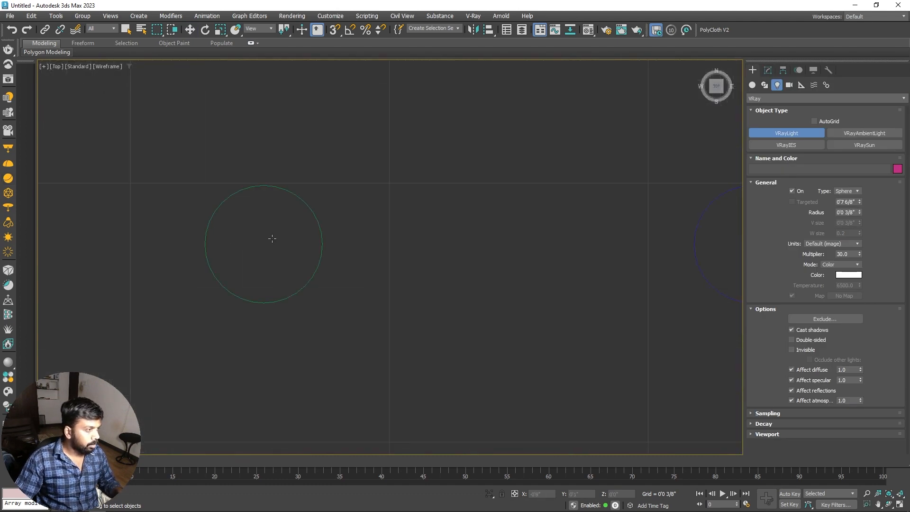
drag(263, 244, 303, 282)
key(w)
- Raise the sphere light in the front view so it sits inside the cylinder's bottom segment
key(f)
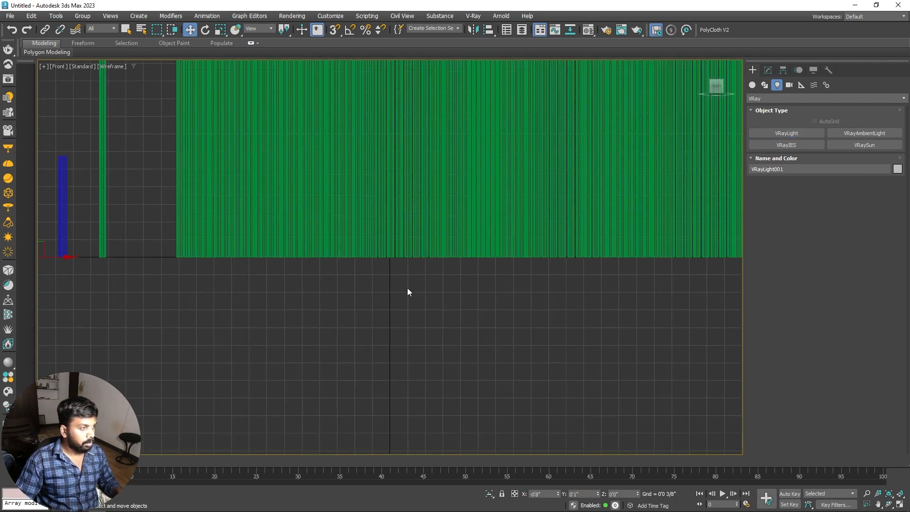
scroll(325, 329, down, 4)
scroll(357, 320, up, 8)
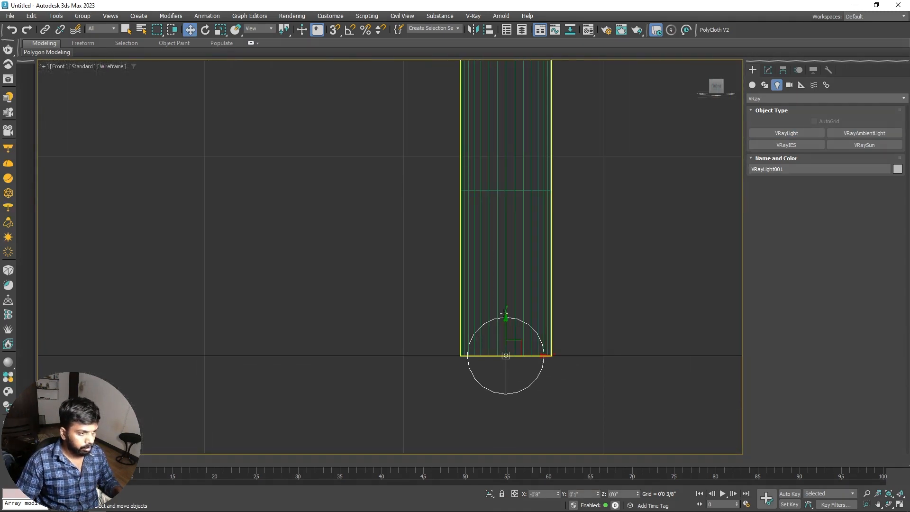
drag(507, 311, 506, 230)
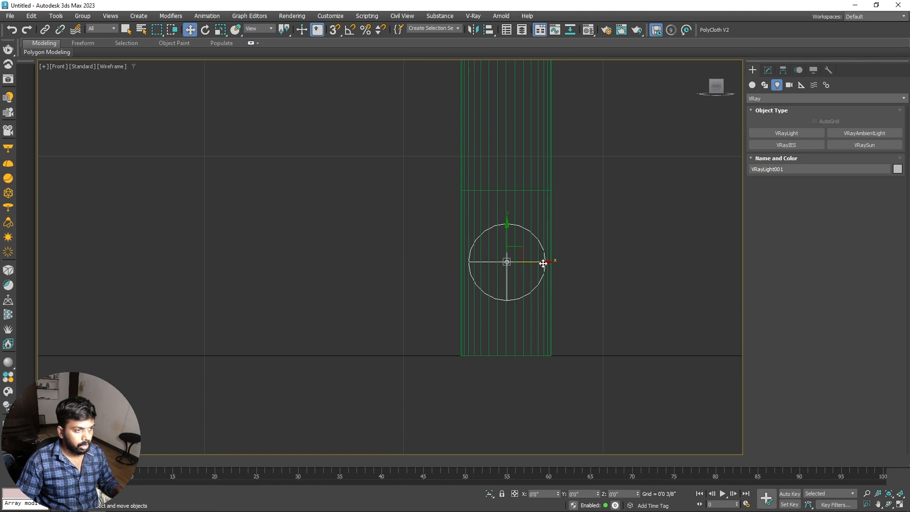
- Group the sphere light with the textured spare cylinder around it
scroll(459, 257, down, 5)
scroll(419, 317, down, 5)
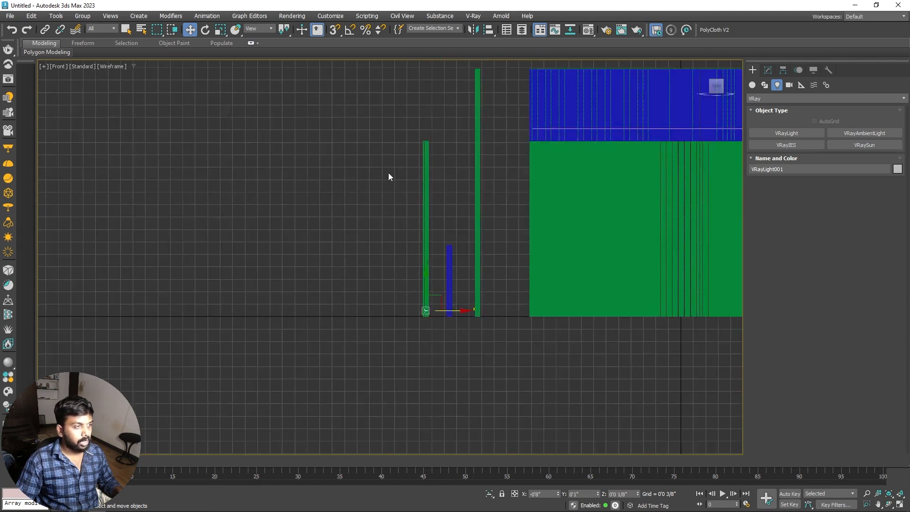
drag(439, 332, 440, 331)
click(82, 16)
click(89, 32)
click(459, 278)
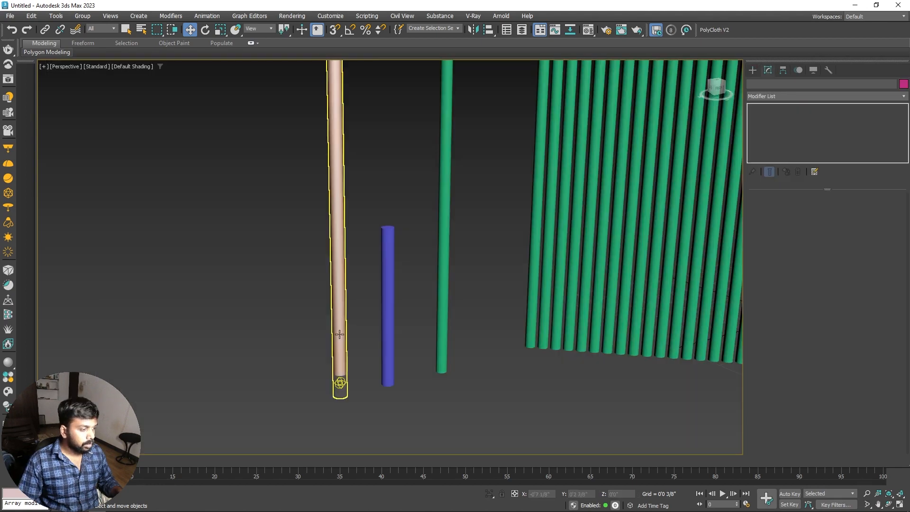
- Select the wavy line at the base of the blue slats and lower it to the green slats' middle area
scroll(325, 321, down, 3)
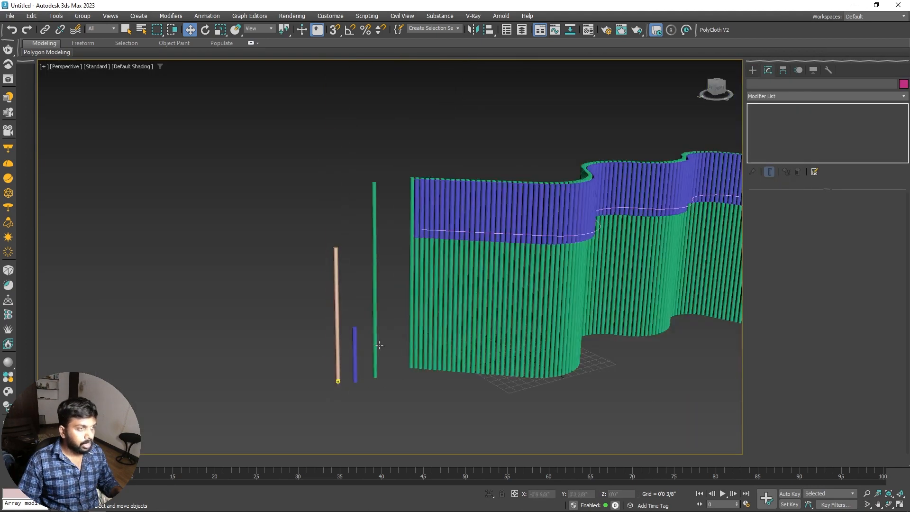
click(501, 231)
alt+middle_drag(597, 237, 452, 248)
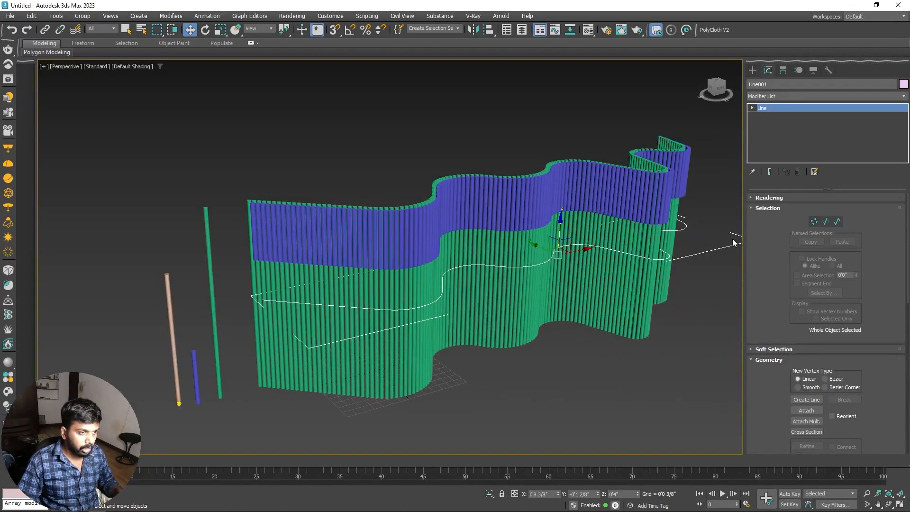
- Edit the wavy line's vertices, lowering the one at the first bend and raising the one on the second curve
click(815, 221)
drag(384, 314, 393, 325)
drag(383, 272, 383, 294)
click(442, 278)
drag(444, 279, 496, 275)
drag(493, 238, 493, 218)
- Move vertex 6 of the wavy line slightly vertically and raise vertex 9 on the third curve to form another crest
drag(485, 277, 513, 260)
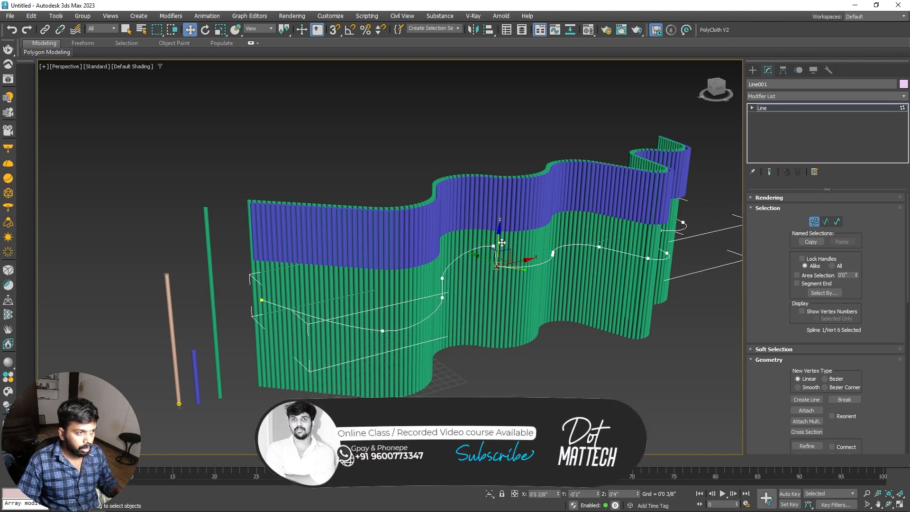
mouse_move(498, 230)
mouse_down()
mouse_move(498, 219)
mouse_move(487, 243)
mouse_up()
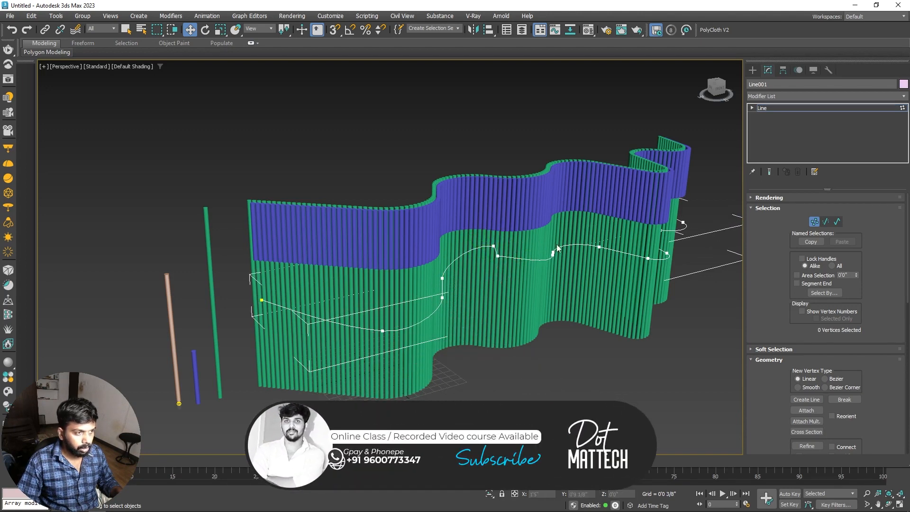
drag(608, 258, 609, 259)
drag(602, 220, 603, 198)
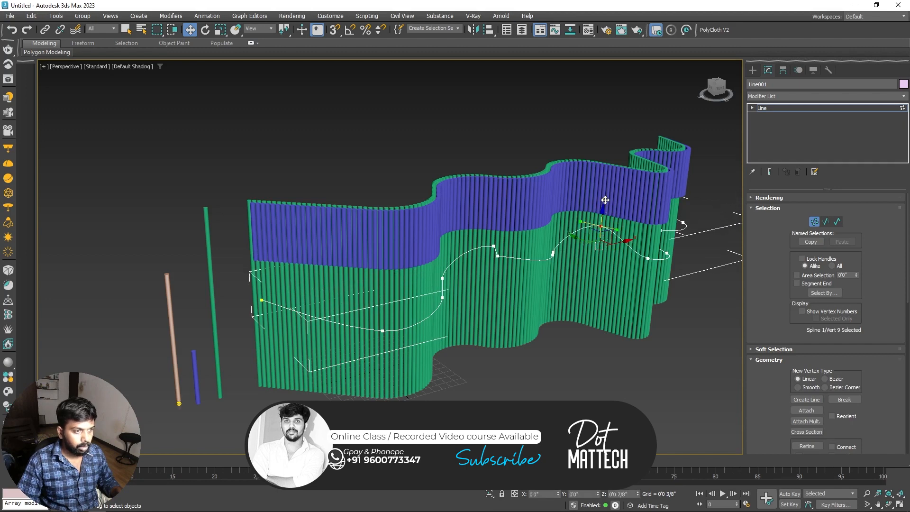
- Distribute 166 instances of the light-tipped spare slat group evenly along the wavy line with the Spacing Tool
click(814, 221)
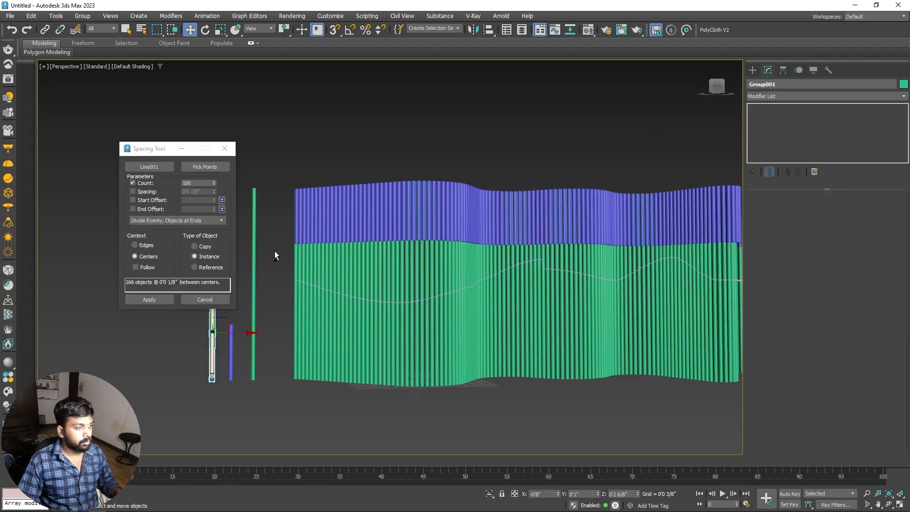
alt+middle_drag(274, 255, 393, 312)
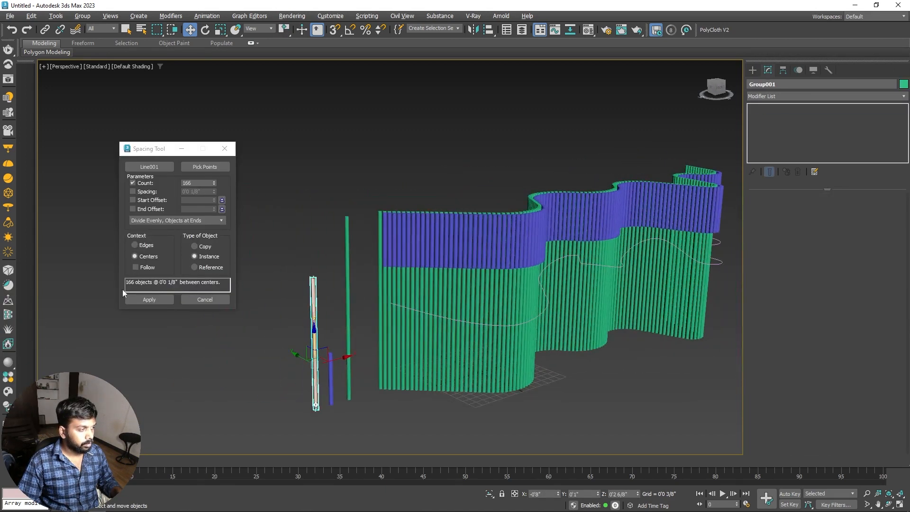
click(152, 166)
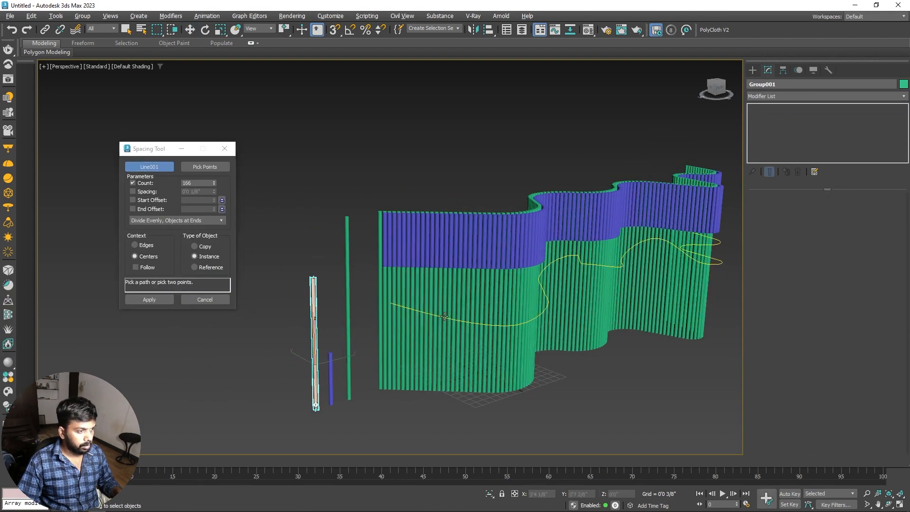
click(439, 331)
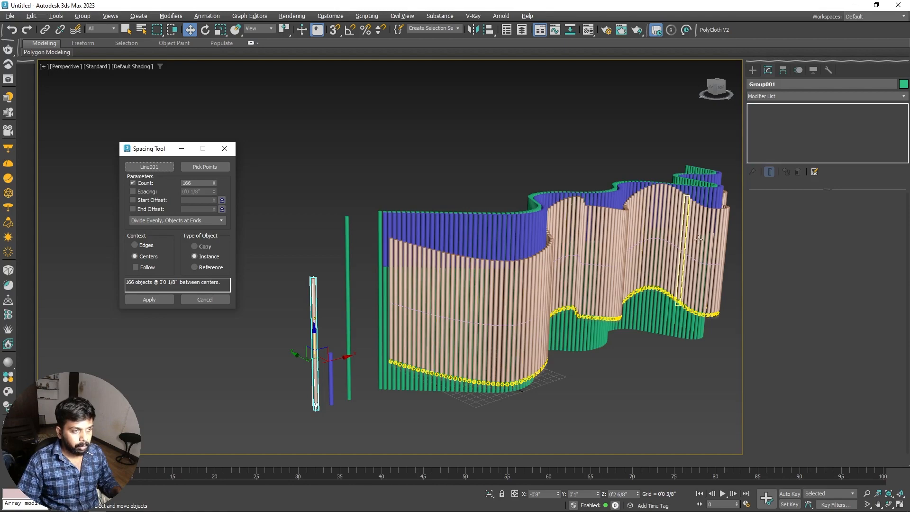
click(148, 299)
alt+middle_drag(454, 303, 498, 269)
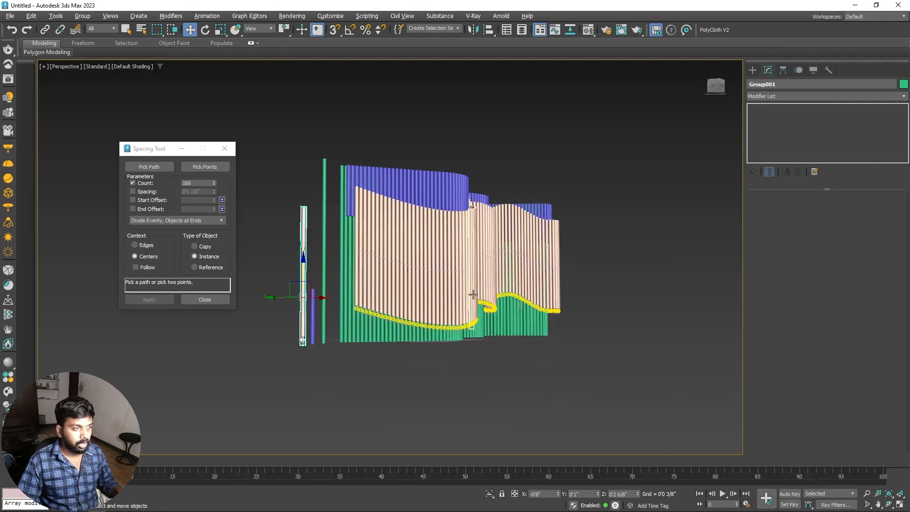
alt+middle_drag(483, 325, 504, 334)
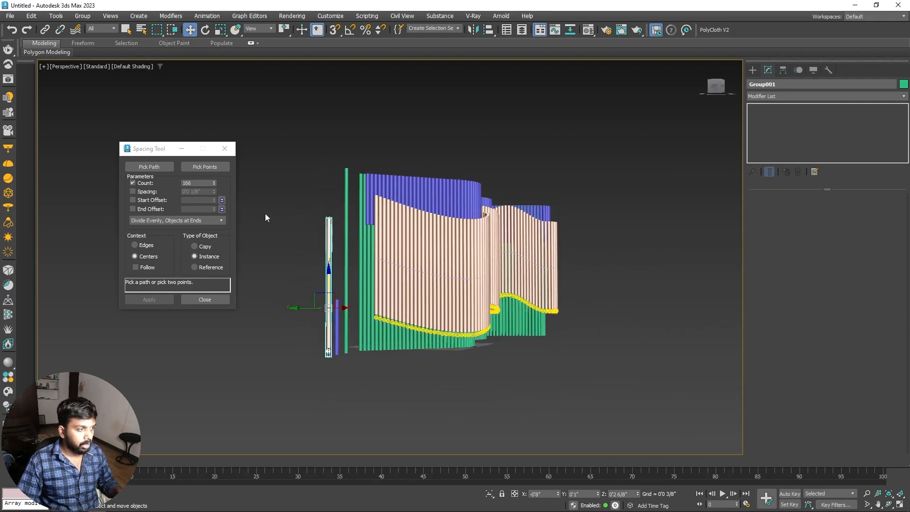
- Hide the spare source slats standing beside the wall and close the Spacing Tool
right_click(337, 308)
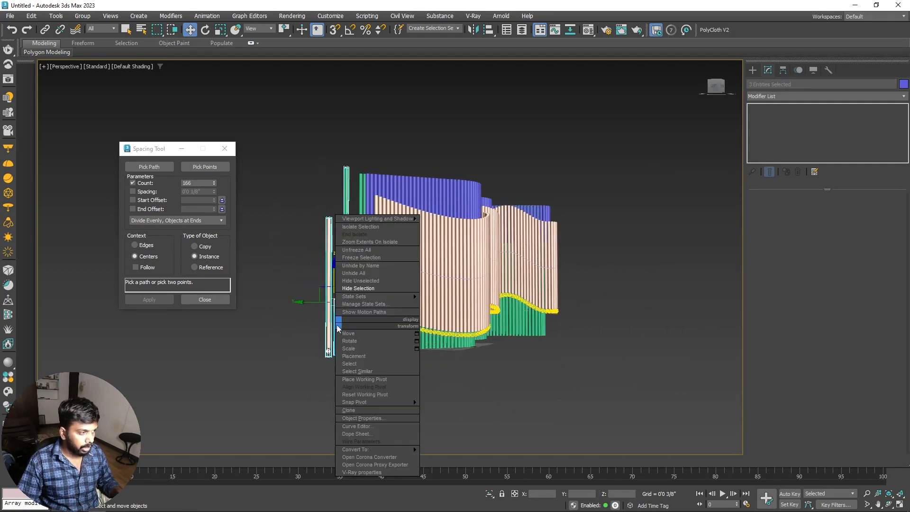
click(370, 290)
click(207, 299)
- Isolate the light-tipped wood slats in the selection by excluding the green and blue slats from the left view, and group them
alt+middle_drag(214, 320, 316, 294)
click(405, 185)
click(441, 181)
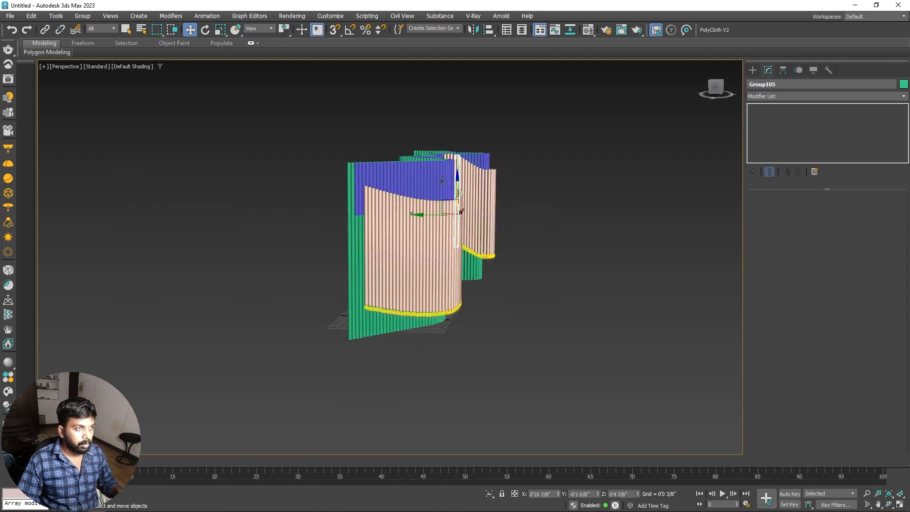
drag(243, 360, 230, 393)
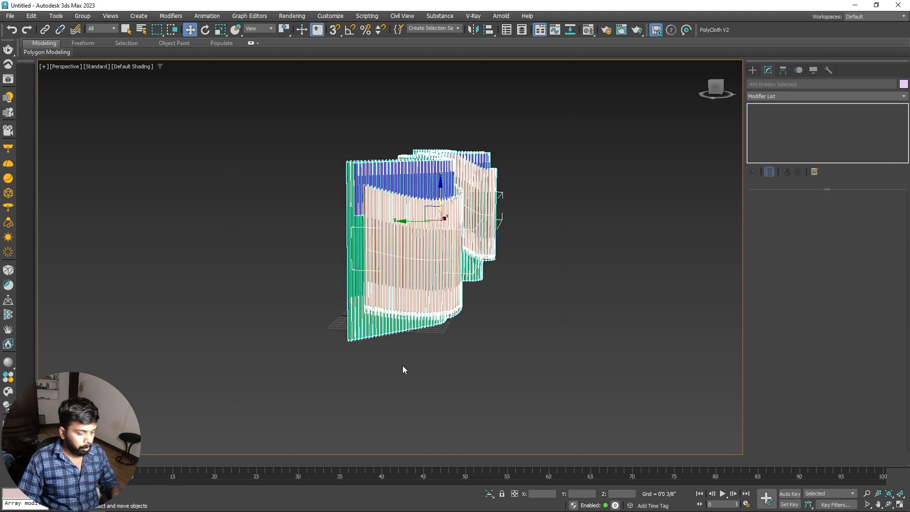
key(l)
scroll(418, 348, down, 5)
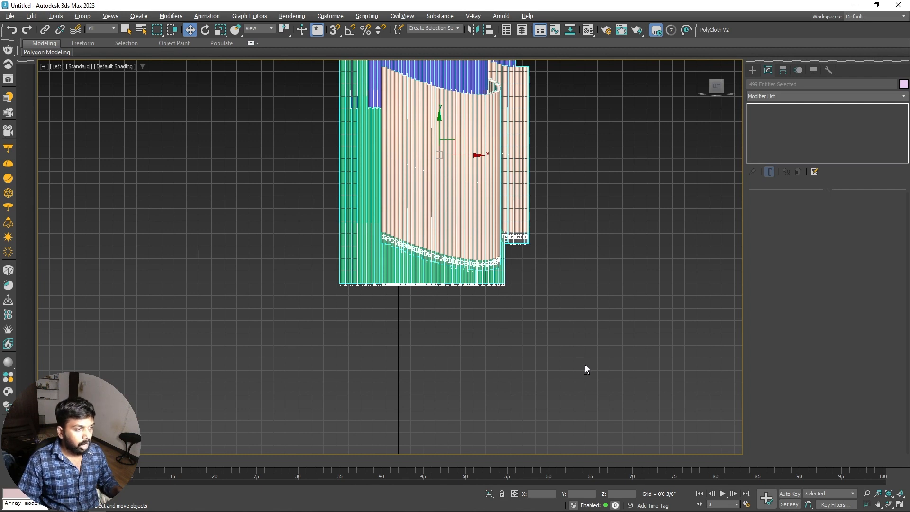
alt+drag(253, 278, 253, 278)
middle_drag(574, 268, 569, 378)
drag(261, 138, 263, 150)
mouse_move(490, 292)
mouse_down()
mouse_move(535, 292)
mouse_move(490, 292)
mouse_up()
key(p)
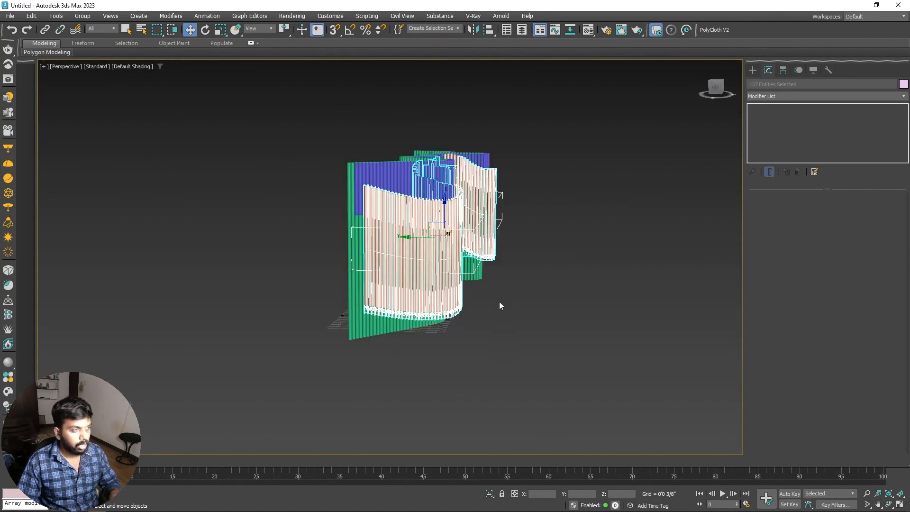
key(shift+z)
click(83, 16)
click(87, 26)
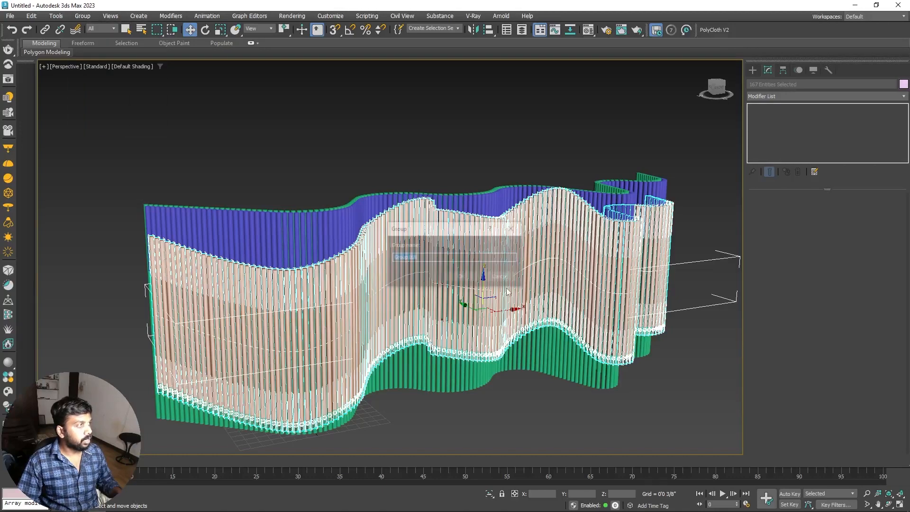
click(462, 276)
- Raise the grouped wood slats until their glowing tips overlap the lower part of the blue slats, and ungroup them
drag(484, 278, 484, 210)
mouse_move(485, 210)
alt+middle_down()
mouse_move(430, 202)
mouse_move(427, 183)
mouse_move(483, 211)
alt+middle_up()
drag(483, 212, 485, 174)
alt+middle_drag(484, 174, 502, 234)
click(83, 16)
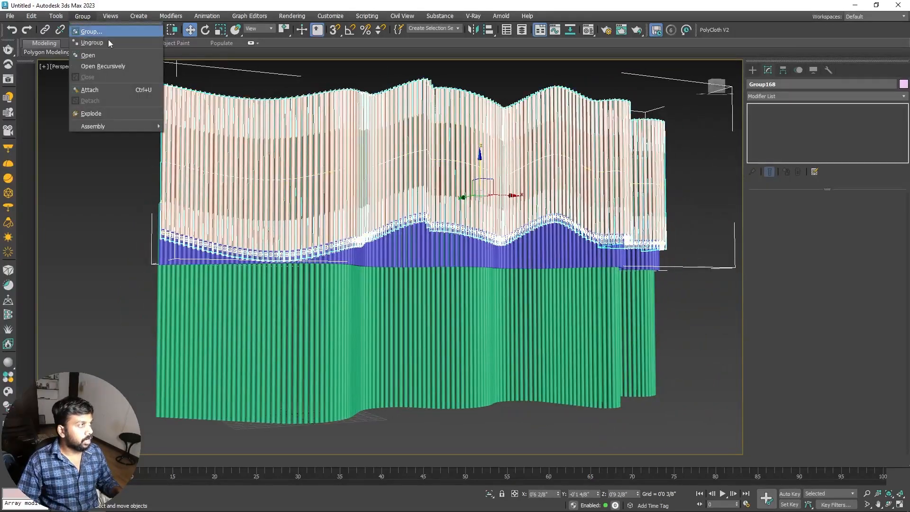
click(101, 40)
- Lower three adjacent wood slats just before the first bend so they hang in front of the green slats
click(312, 223)
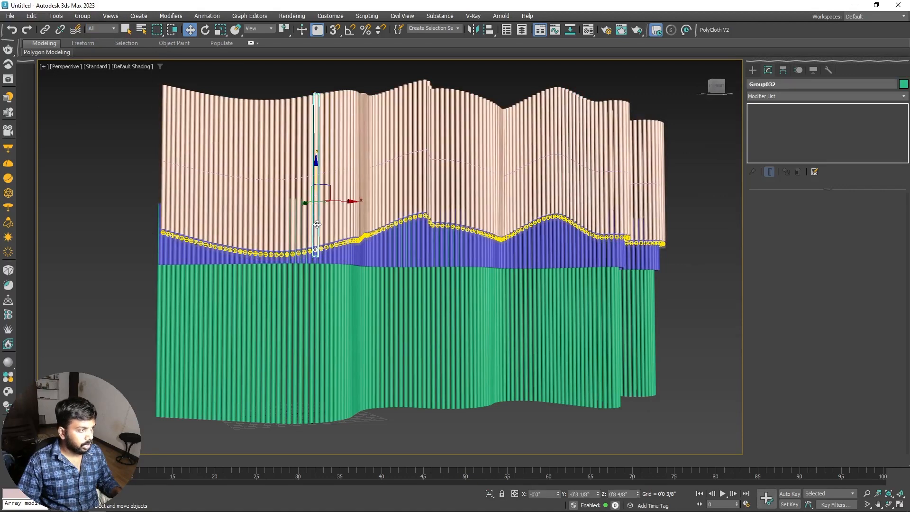
drag(320, 183, 323, 314)
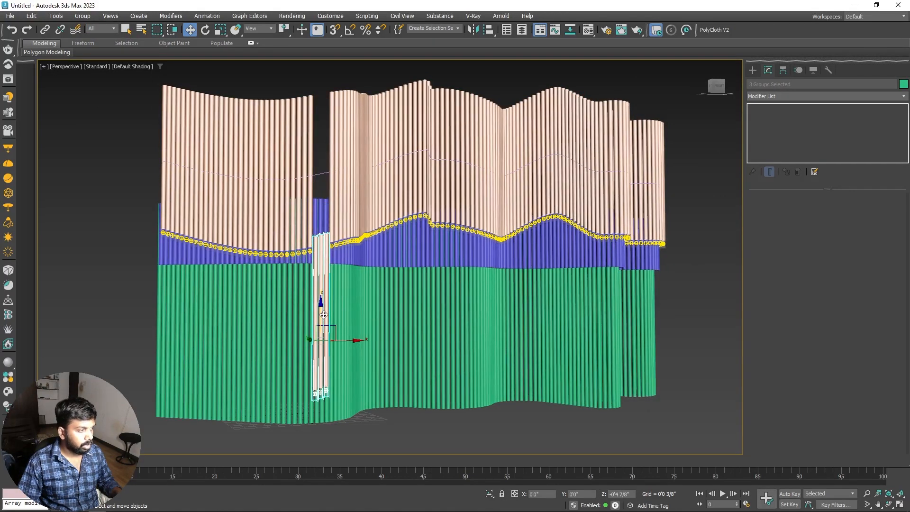
click(660, 291)
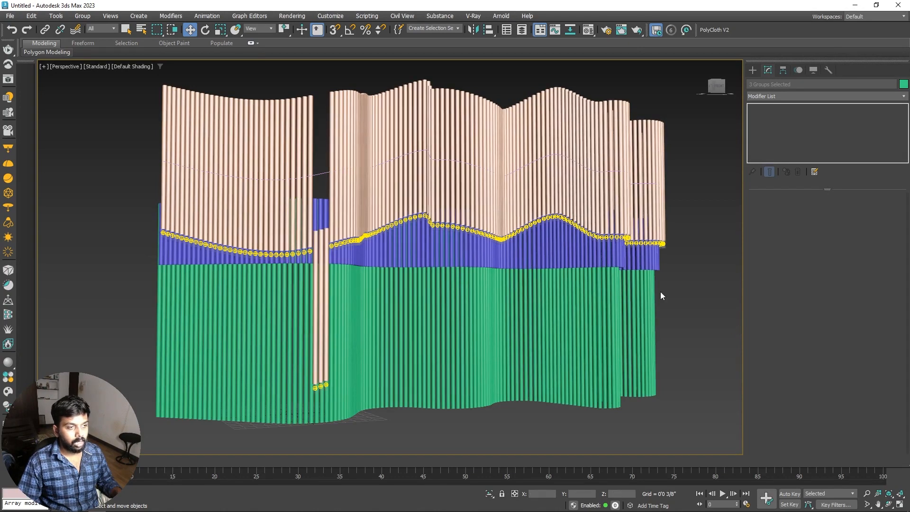
scroll(406, 287, down, 3)
mouse_move(407, 287)
alt+middle_down()
mouse_move(426, 308)
mouse_move(417, 322)
mouse_move(432, 349)
mouse_move(451, 323)
alt+middle_up()
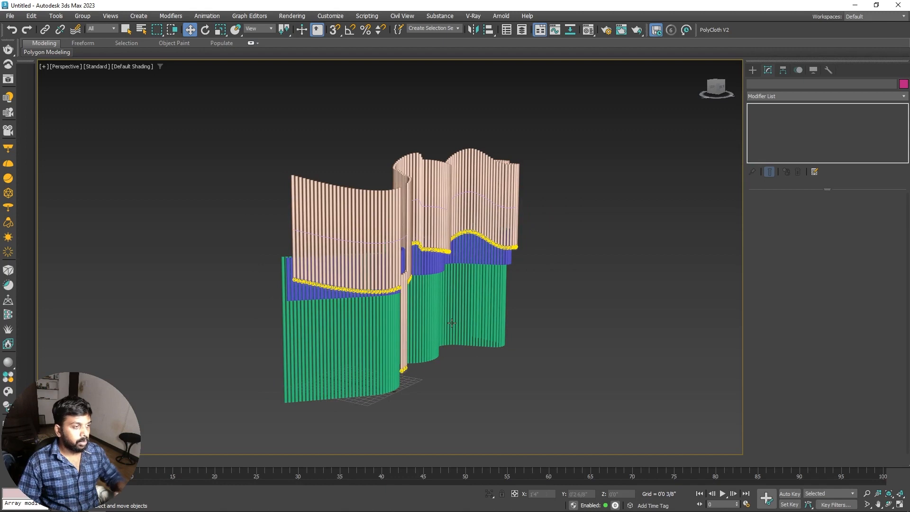
- Draw an L-shaped line in the left view, running down behind the wall and forward along its base
key(l)
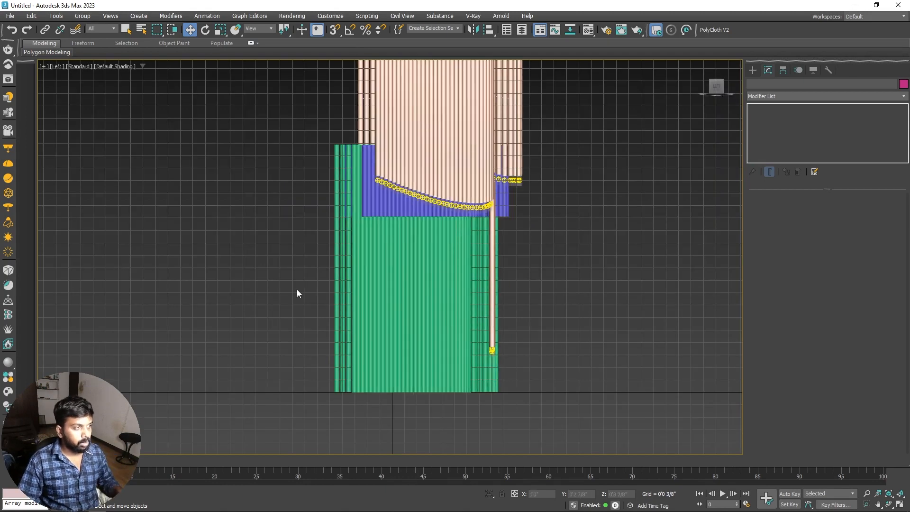
click(753, 70)
click(764, 84)
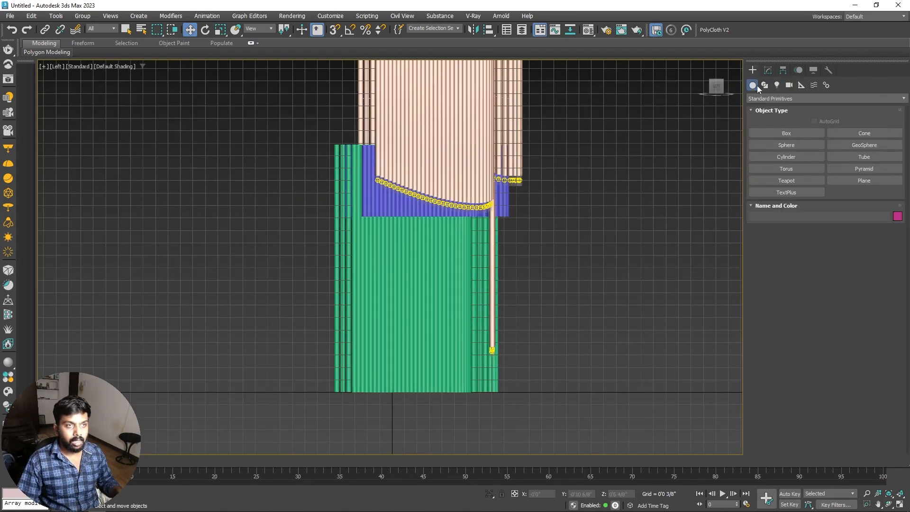
click(786, 145)
scroll(342, 276, down, 2)
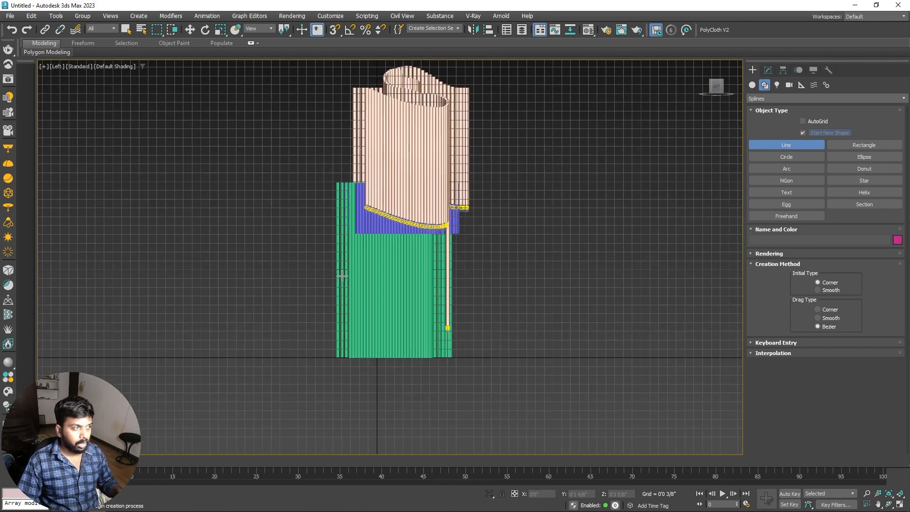
click(329, 187)
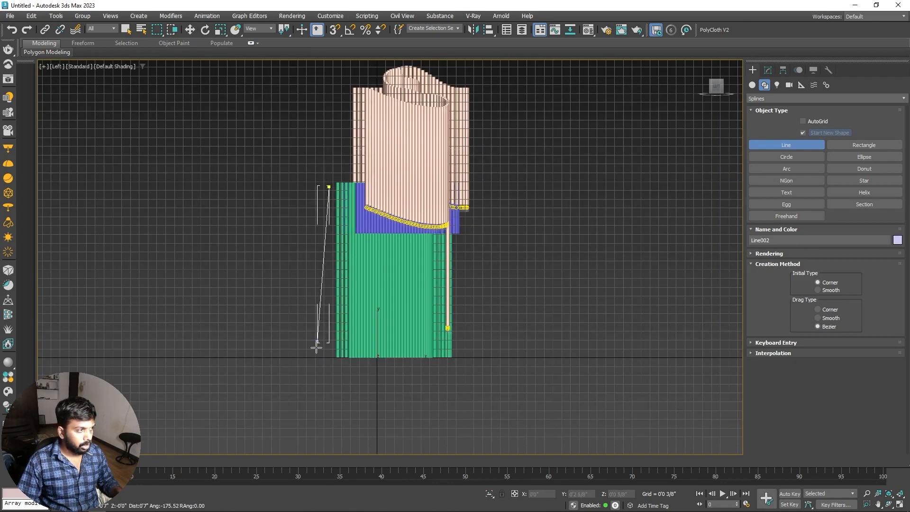
click(338, 356)
click(663, 345)
right_click(614, 266)
right_click(596, 354)
right_click(592, 355)
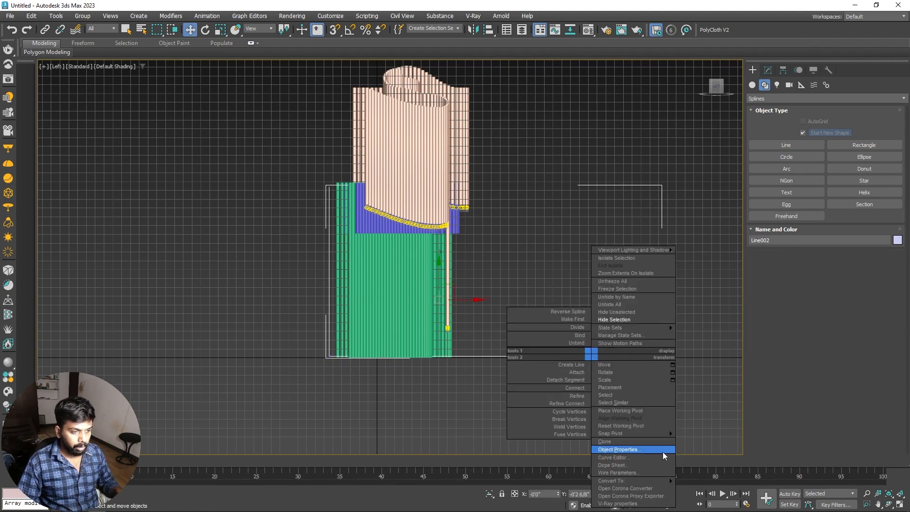
mouse_move(668, 481)
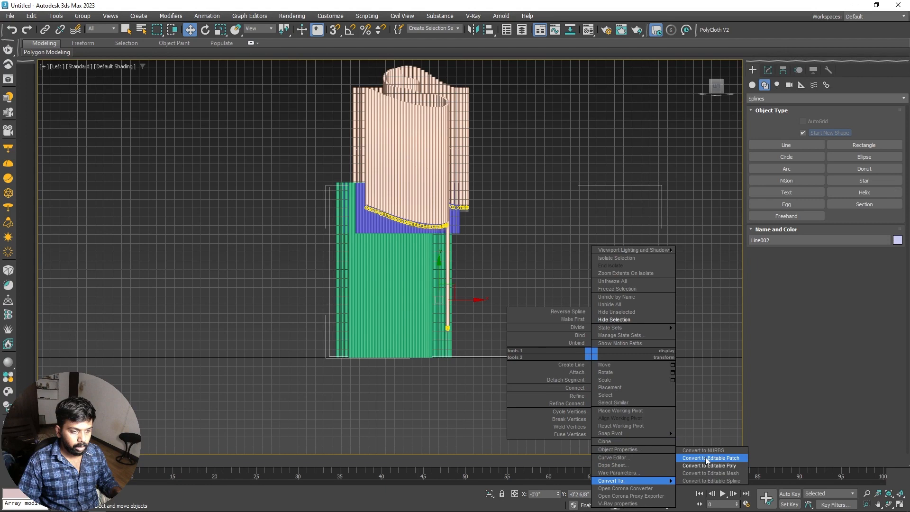
click(707, 480)
- Extrude the L-shaped line by 2 feet and move it about 1'7" along X to sit behind and beneath the wavy wall
key(p)
scroll(553, 275, down, 3)
alt+middle_drag(550, 279, 452, 357)
click(765, 96)
scroll(840, 321, down, 5)
click(772, 107)
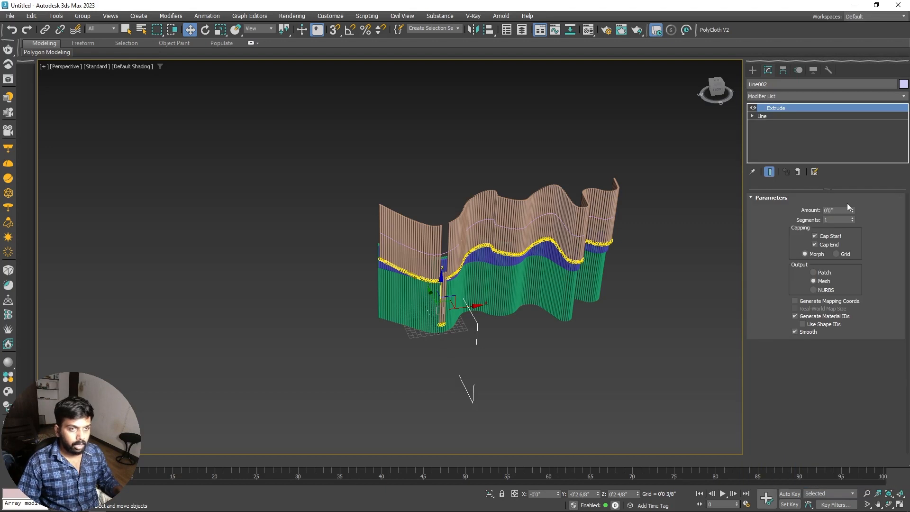
text(10)
key(Return)
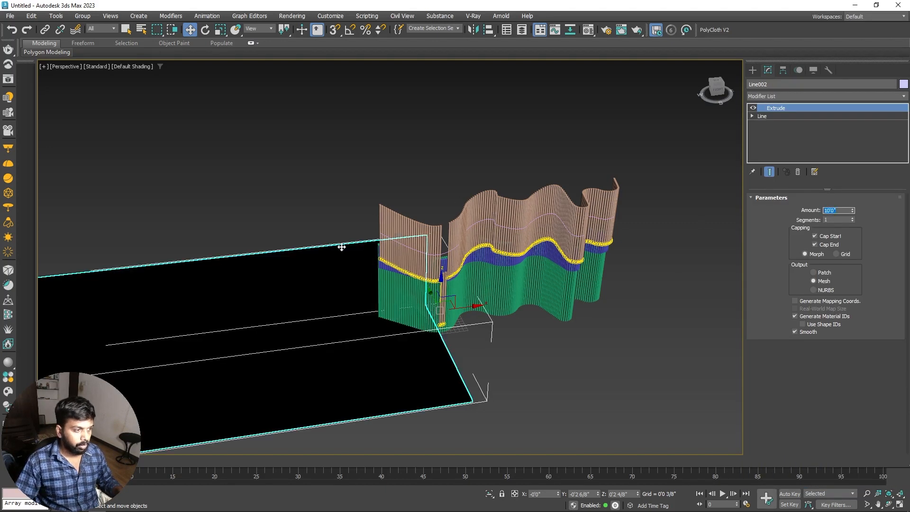
text(2)
key(Return)
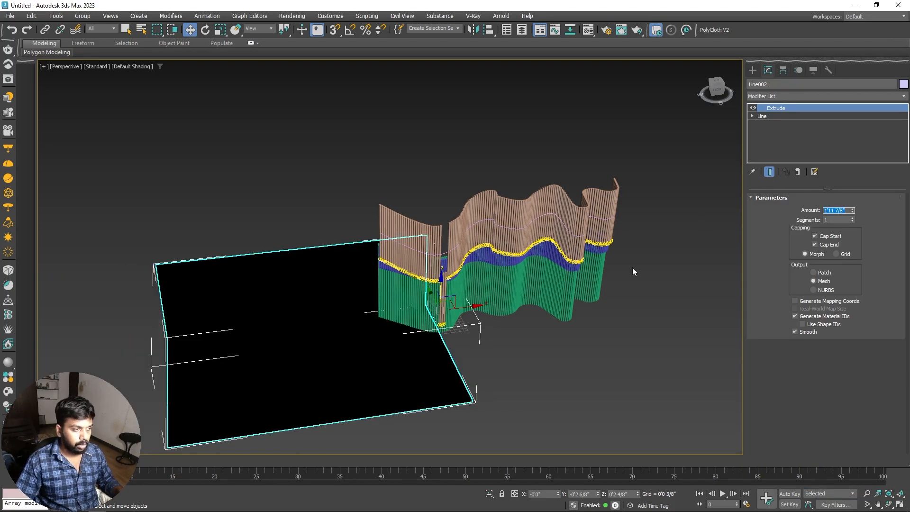
drag(463, 308, 659, 284)
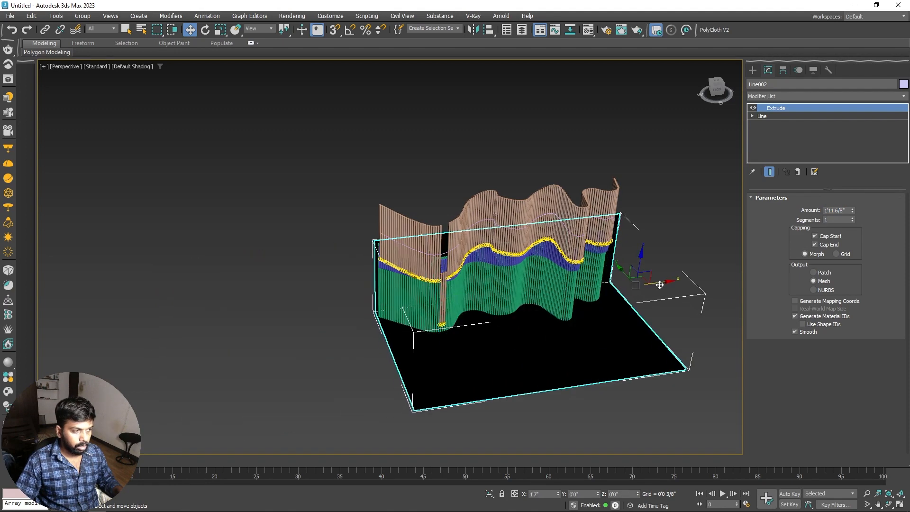
alt+middle_drag(514, 313, 626, 303)
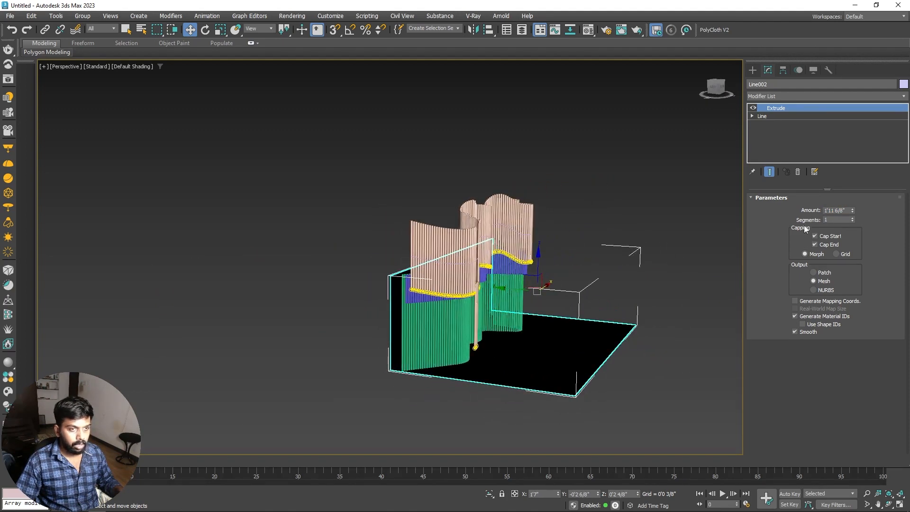
- Convert the extruded backdrop to an Editable Poly and extend the back wall's top edge forward to form a ceiling
right_click(571, 353)
mouse_move(639, 474)
click(678, 480)
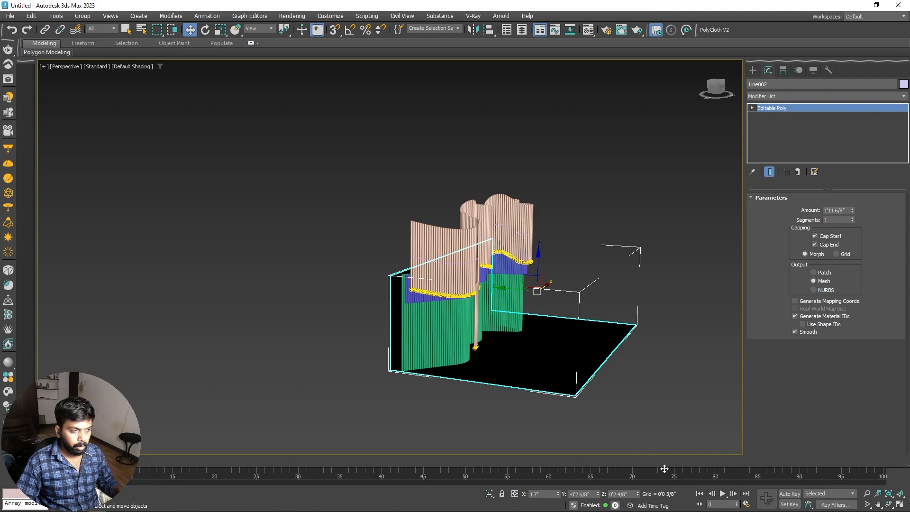
key(2)
click(405, 269)
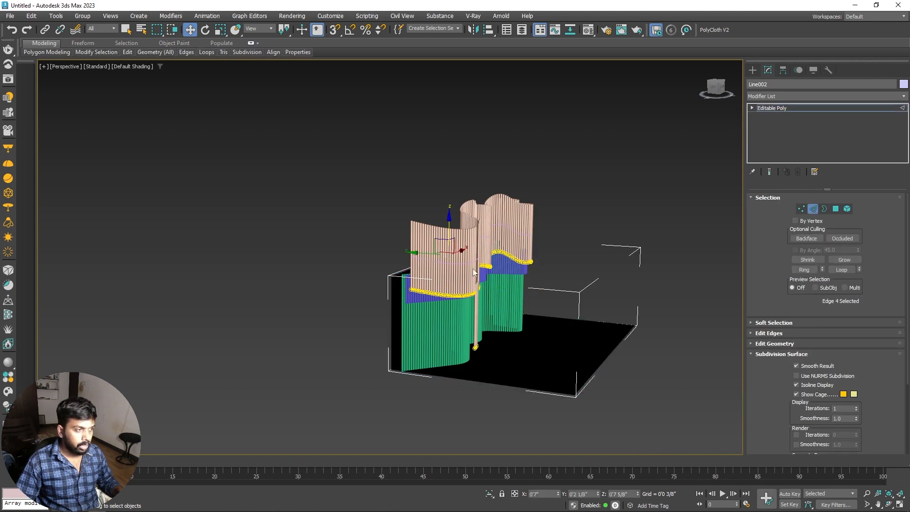
shift+drag(424, 250, 582, 269)
alt+middle_drag(581, 269, 426, 303)
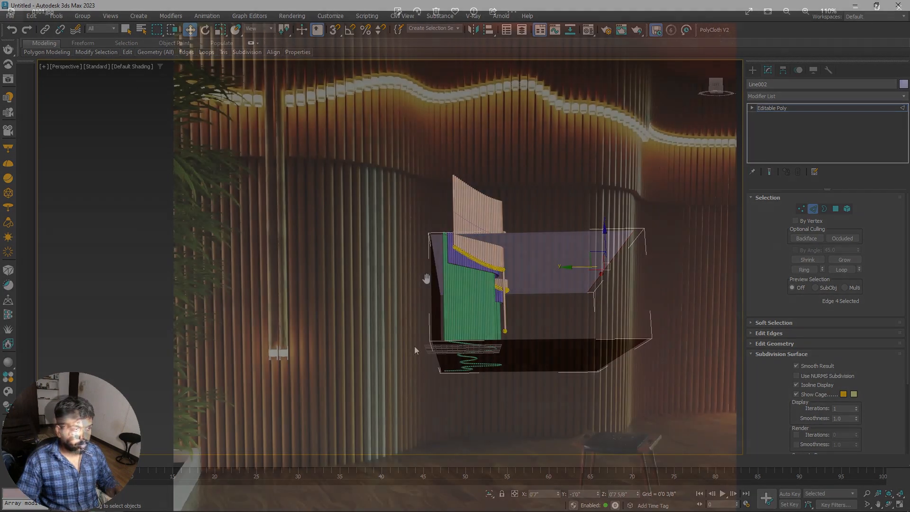